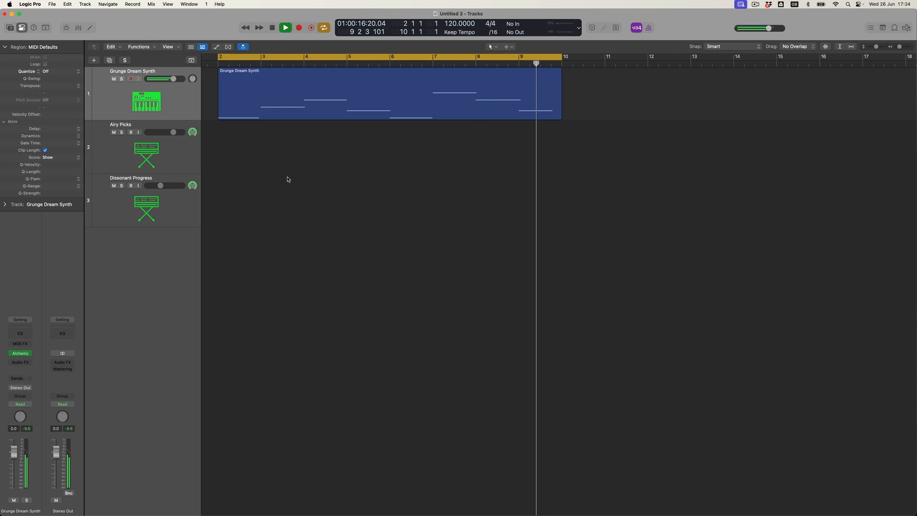
- Stop playback and insert an Arpeggiator MIDI effect on the Grunge Dream Synth track
key("space")
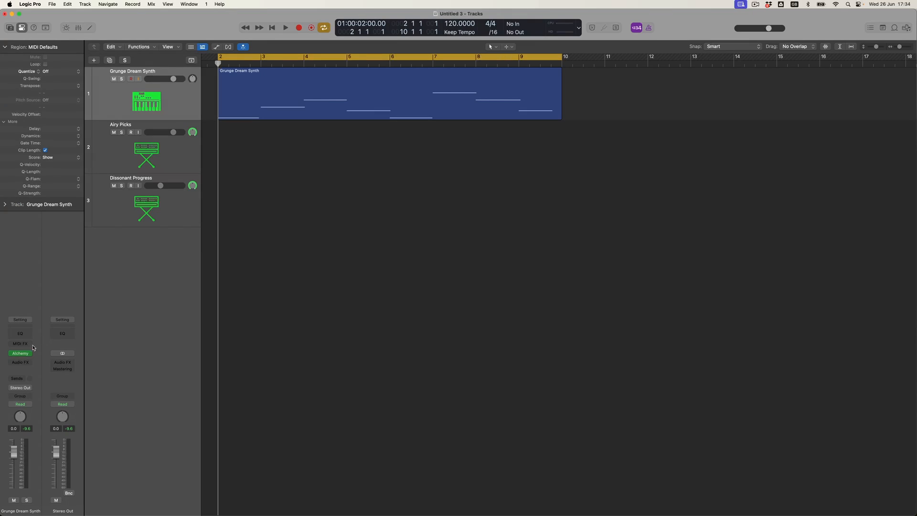
left_click(27, 344)
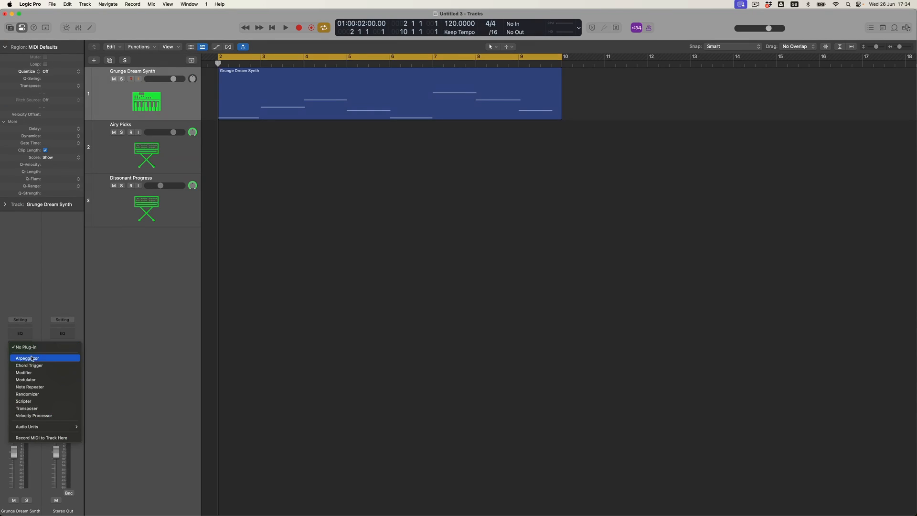
left_click(32, 358)
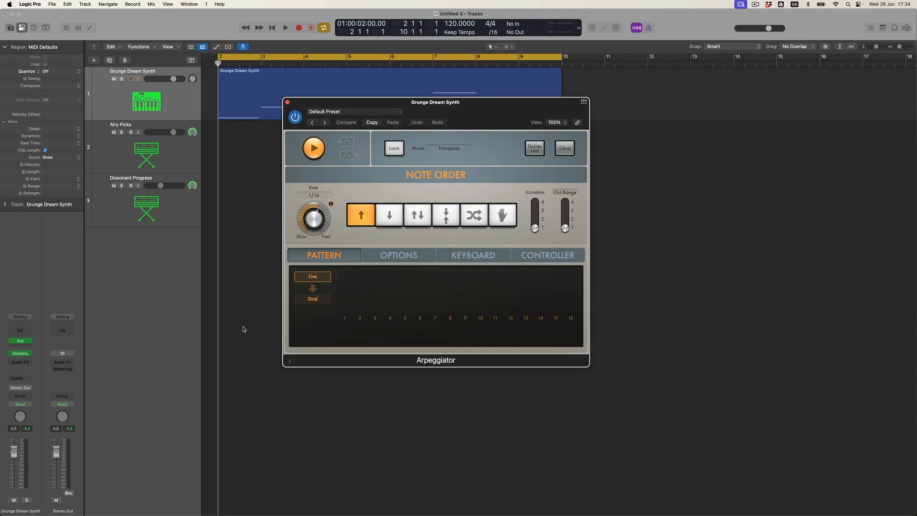
- Switch the Arpeggiator pattern to Grid, draw velocity bars on steps 1–2, 4–5, 7–10, 12–13 and 15–16, and audition the pattern
left_click(310, 299)
left_click_drag(348, 297, 359, 323)
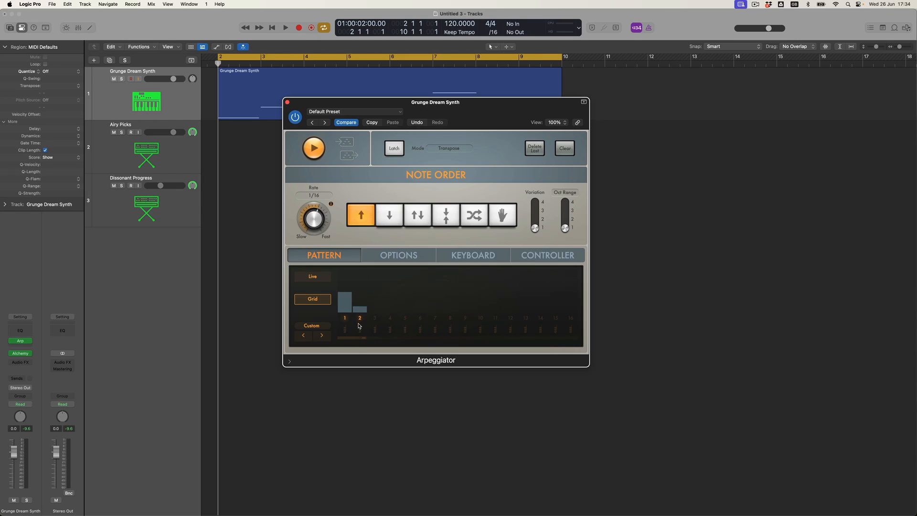
left_click(390, 309)
left_click(405, 313)
left_click_drag(405, 316, 404, 332)
left_click(436, 302)
left_click_drag(436, 302, 447, 317)
left_click(449, 312)
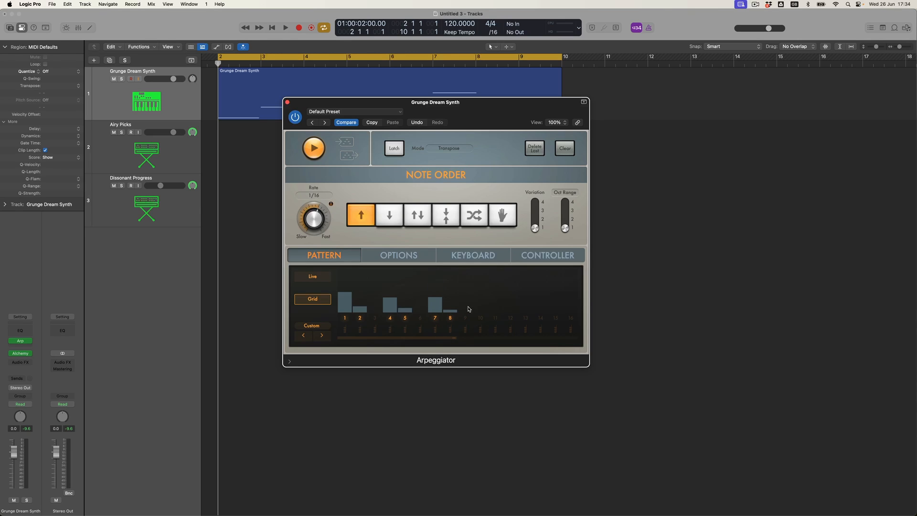
left_click(468, 308)
left_click_drag(481, 307, 480, 327)
left_click(509, 302)
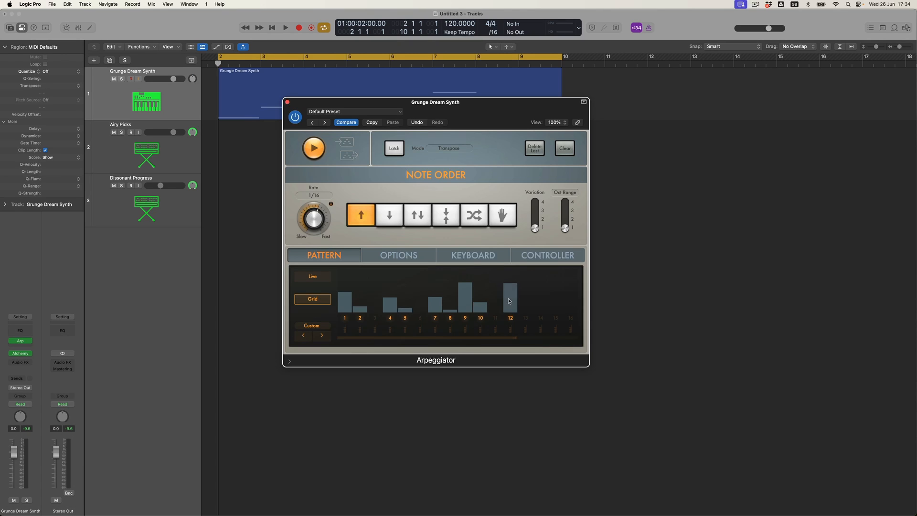
left_click_drag(526, 310, 522, 334)
left_click_drag(556, 309, 569, 331)
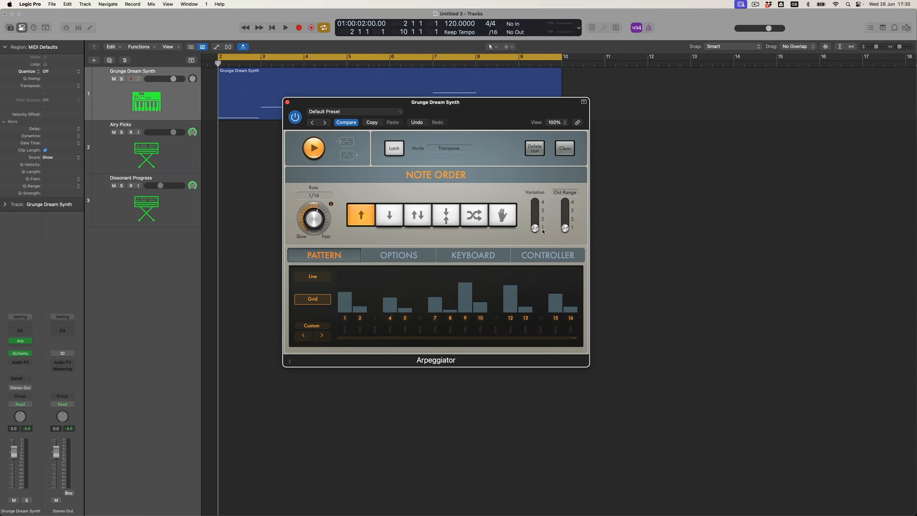
key("space")
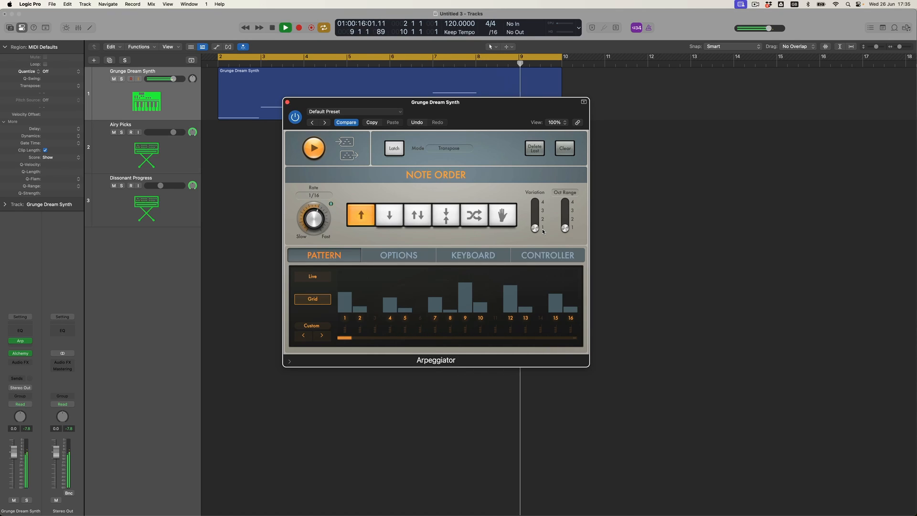
key("space")
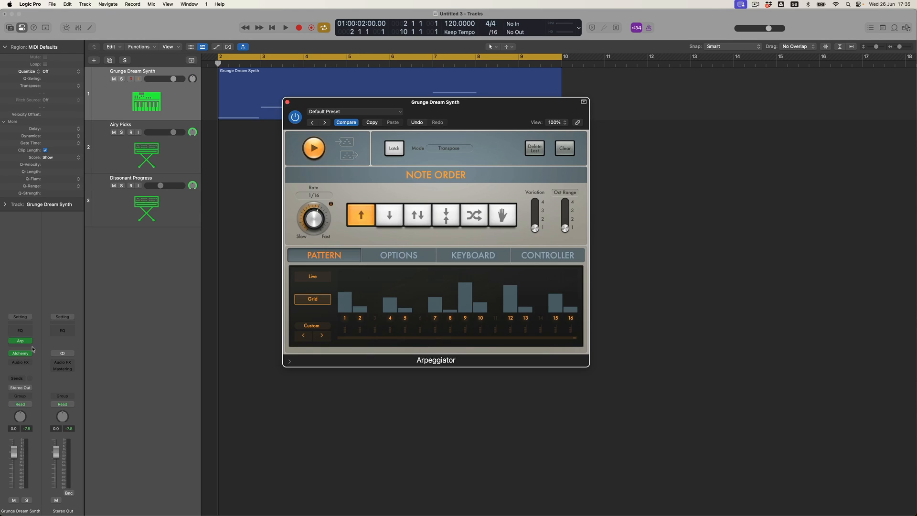
- Add a Modulator after the Arpeggiator, set its LFO to the random waveform with smoothing 0.16 and rate 1/8, and audition it
left_click(27, 347)
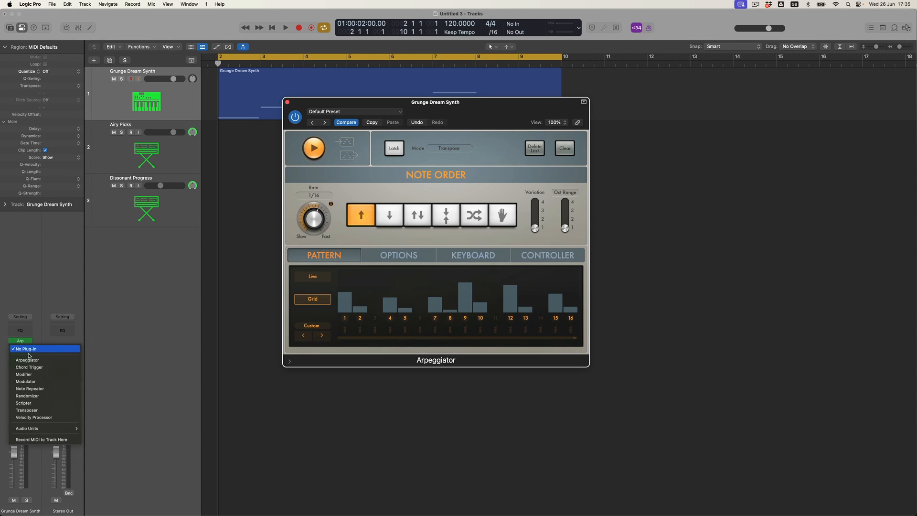
left_click(41, 381)
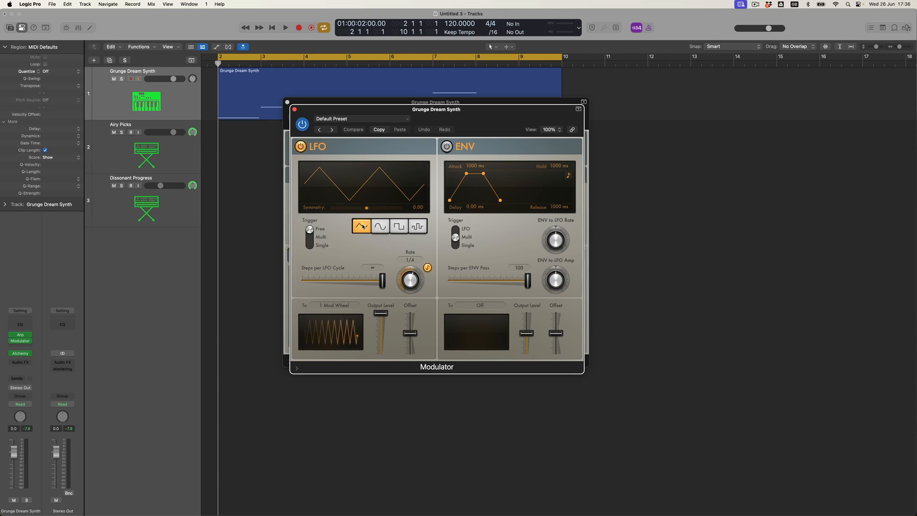
left_click(416, 229)
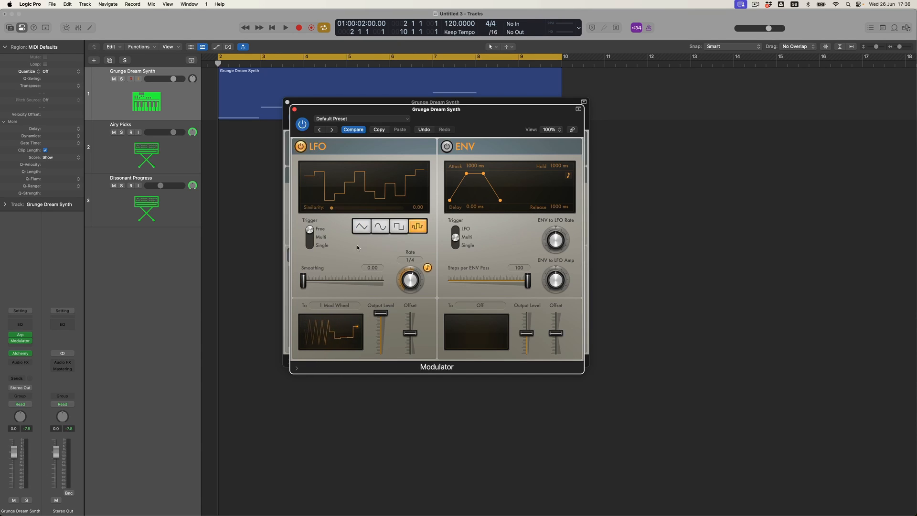
mouse_move(304, 282)
left_mouse_down()
mouse_move(327, 283)
mouse_move(317, 282)
left_mouse_up()
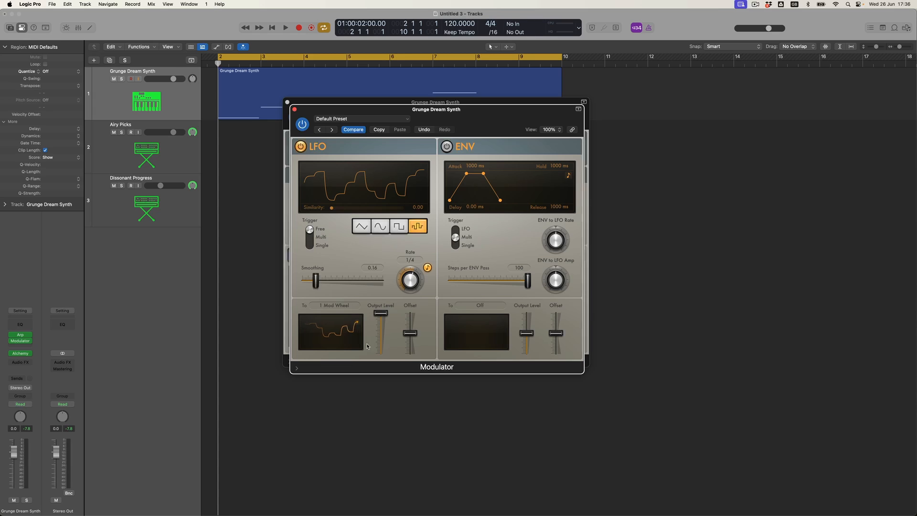
left_click_drag(411, 281, 412, 277)
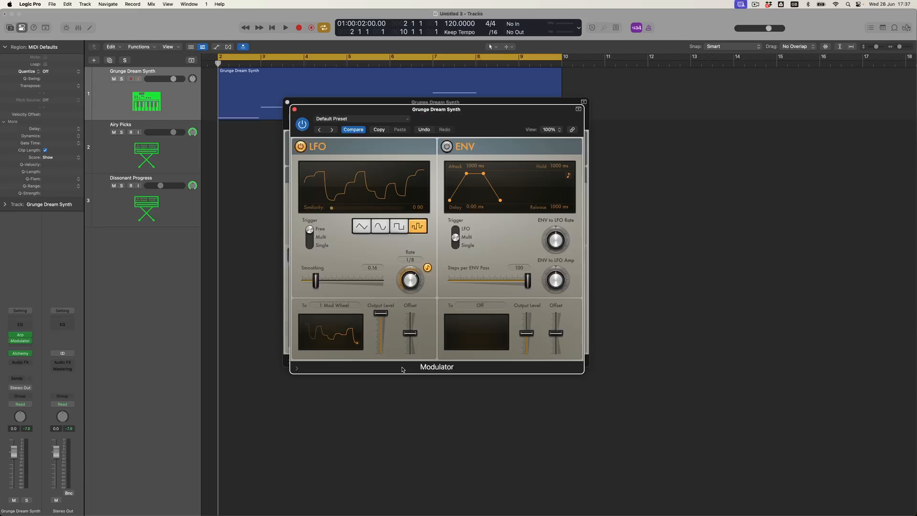
key("space")
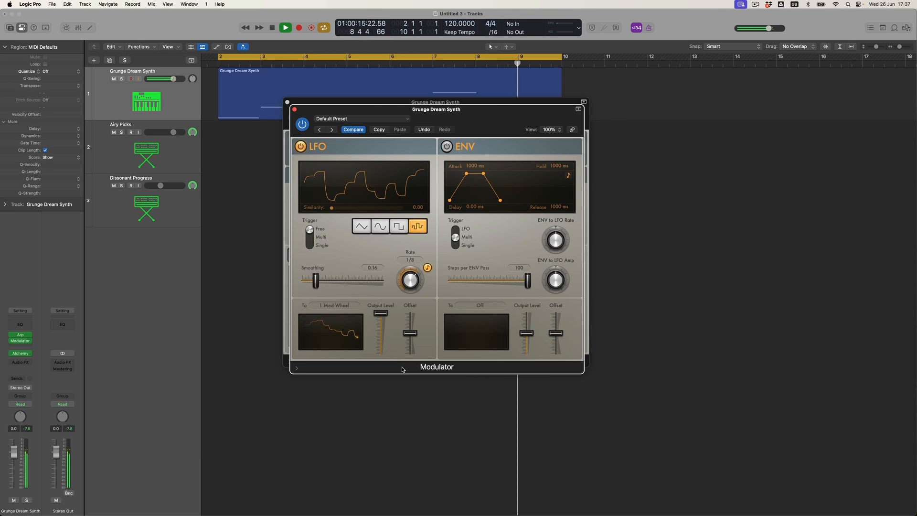
key("space")
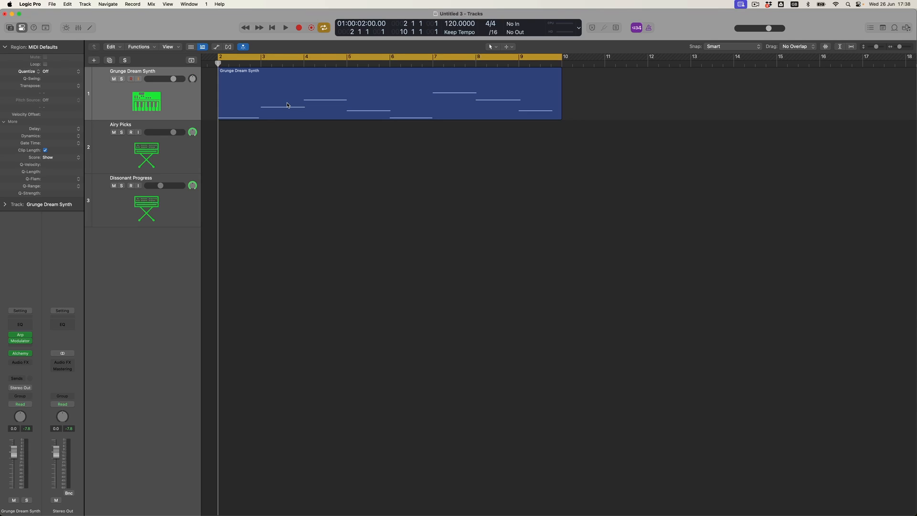
- Bypass the Stereo Delay on the Airy Picks track
left_click_drag(287, 105, 288, 135)
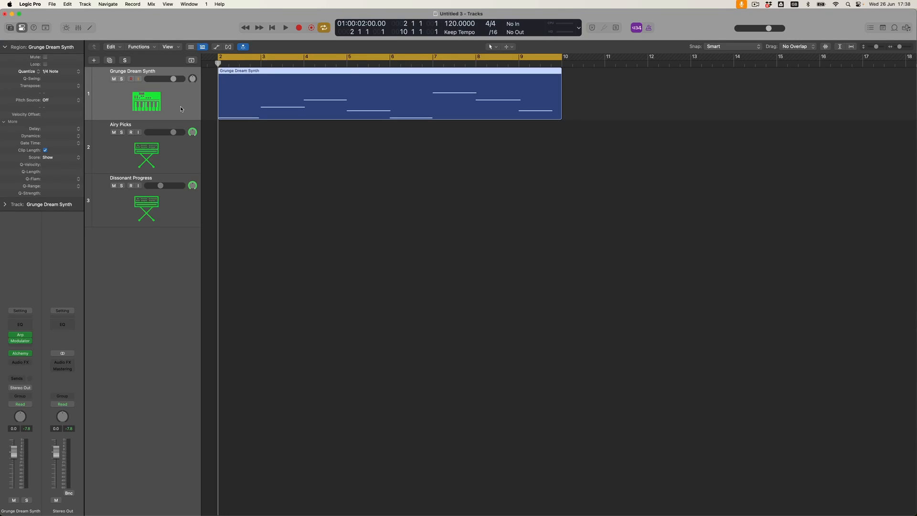
left_click(180, 150)
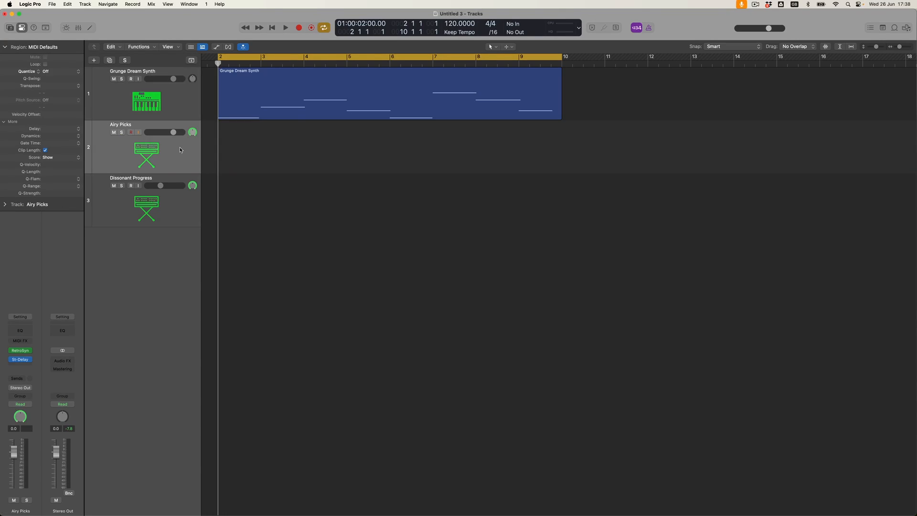
mouse_move(22, 363)
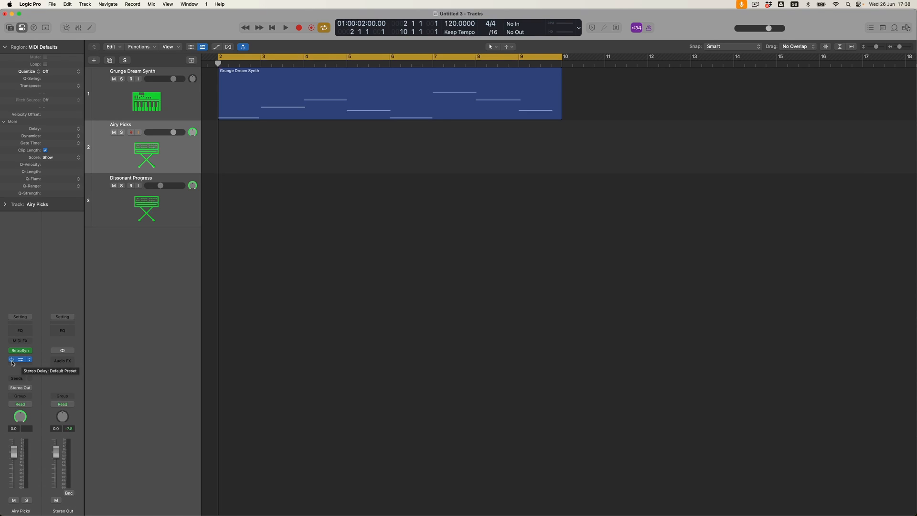
left_click(12, 360)
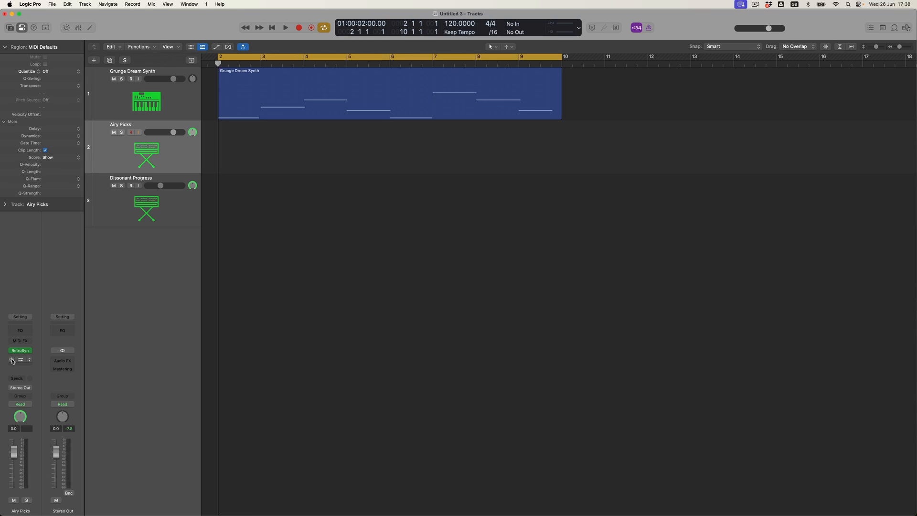
- Set the Airy Picks track's Internal MIDI In to the instrument input of 1 Grunge Dream Synth - Alchemy
left_click(6, 205)
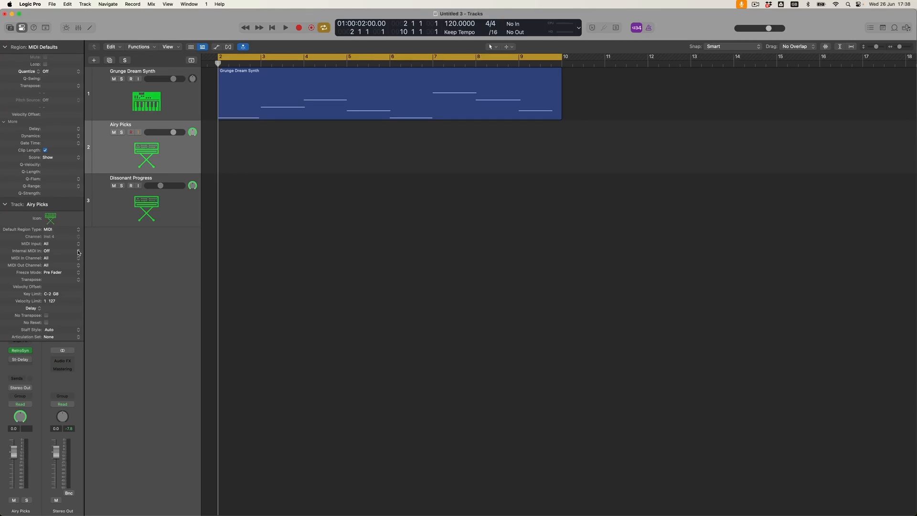
left_click(79, 253)
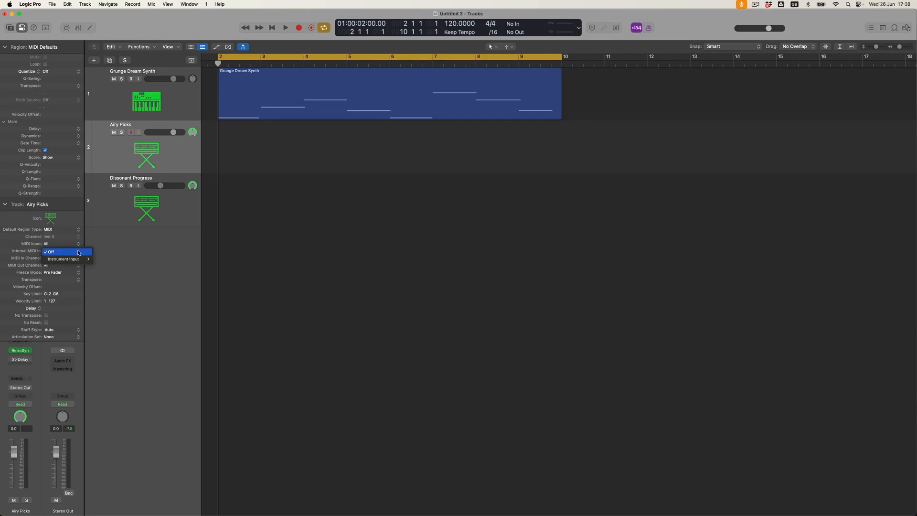
mouse_move(75, 260)
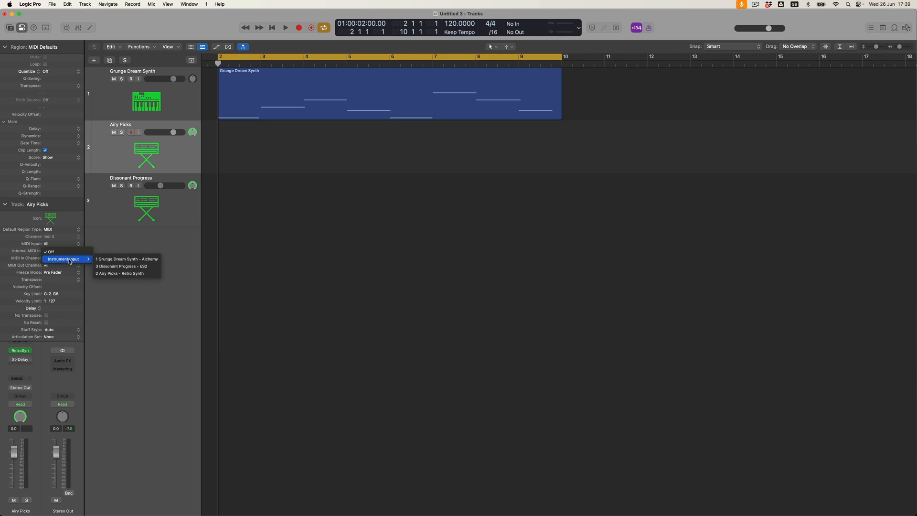
left_click(121, 259)
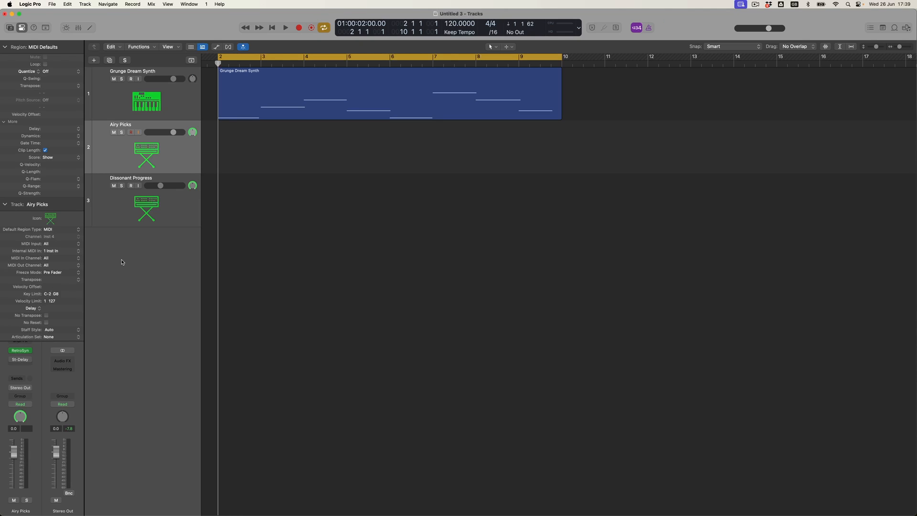
- Compare the Grunge Dream Synth and Airy Picks tracks, and play the loop with Airy Picks selected to hear the MIDI routing
left_click(183, 104)
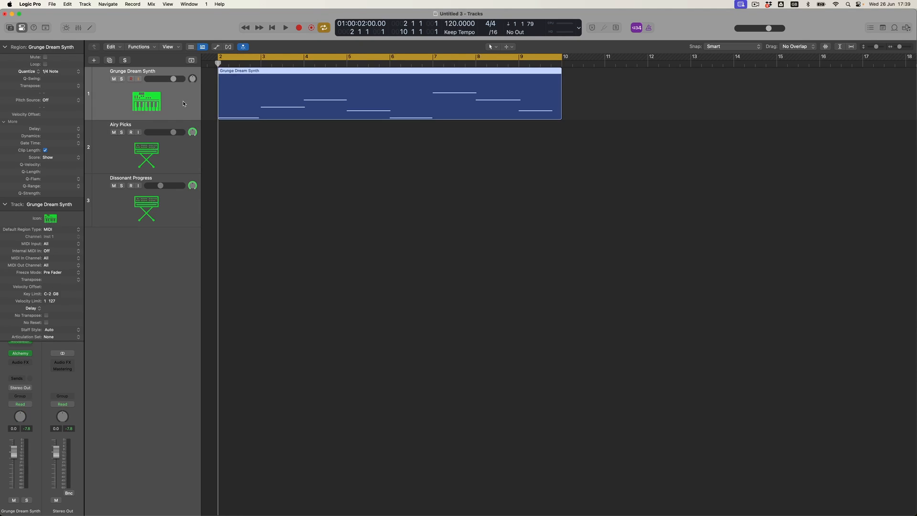
left_click(178, 150)
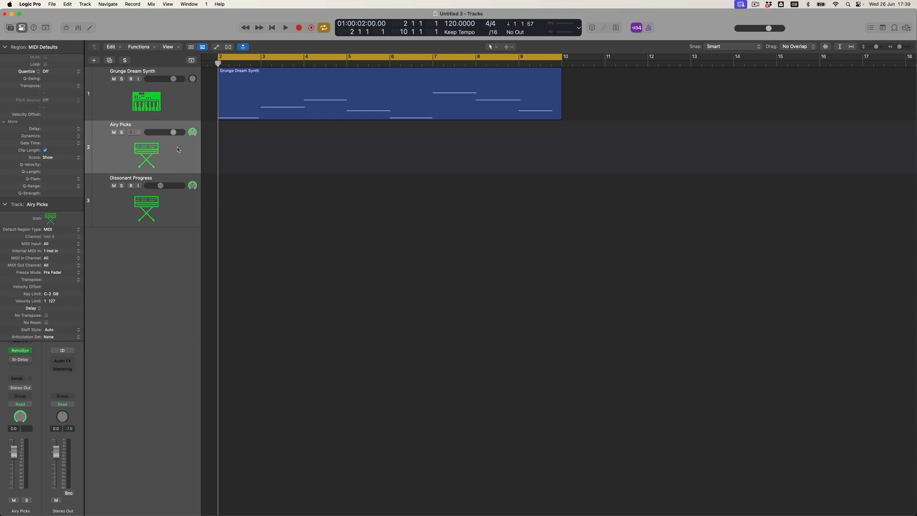
key("space")
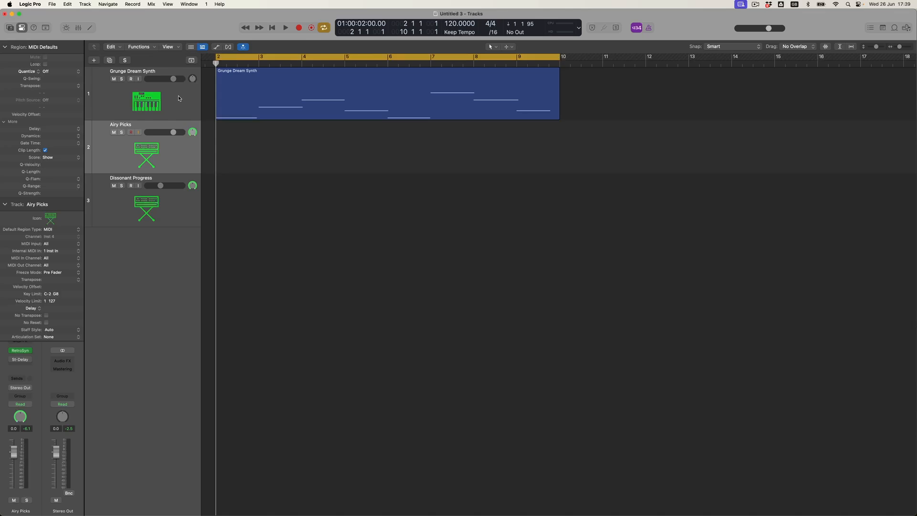
- Set the LFO target of the Grunge Dream Synth's Modulator to MIDI CC 9 and close the plug-in
left_click(179, 99)
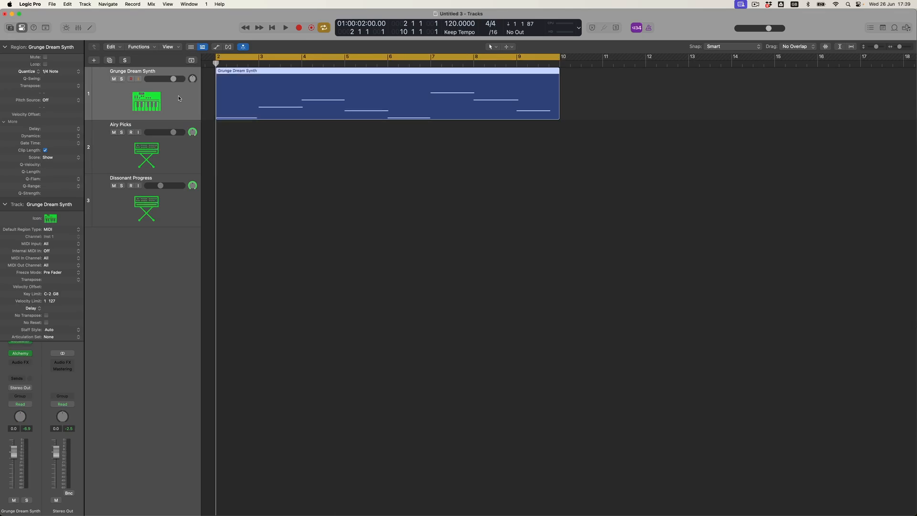
left_click(6, 206)
left_click(21, 342)
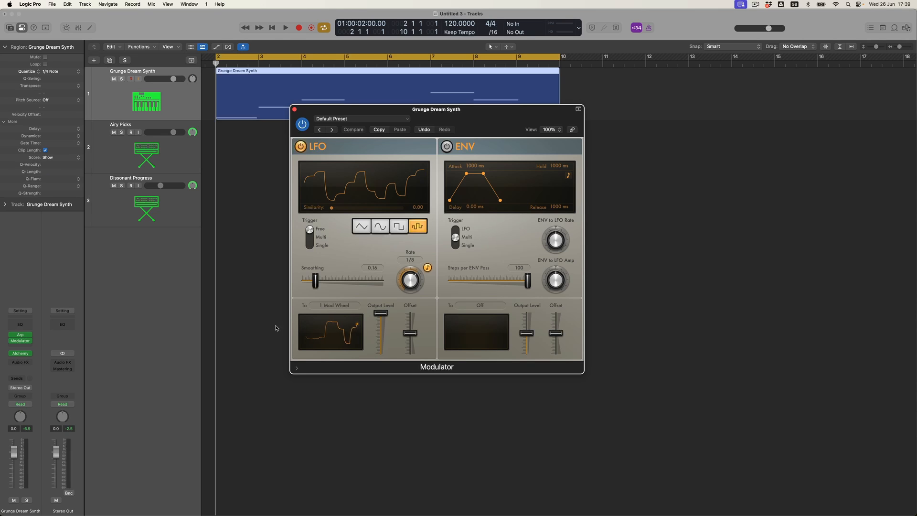
left_click(348, 306)
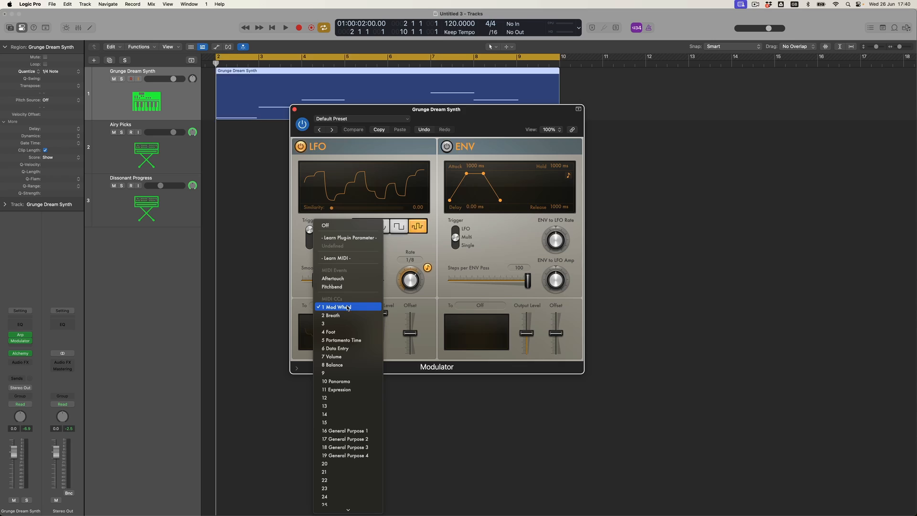
left_click(347, 373)
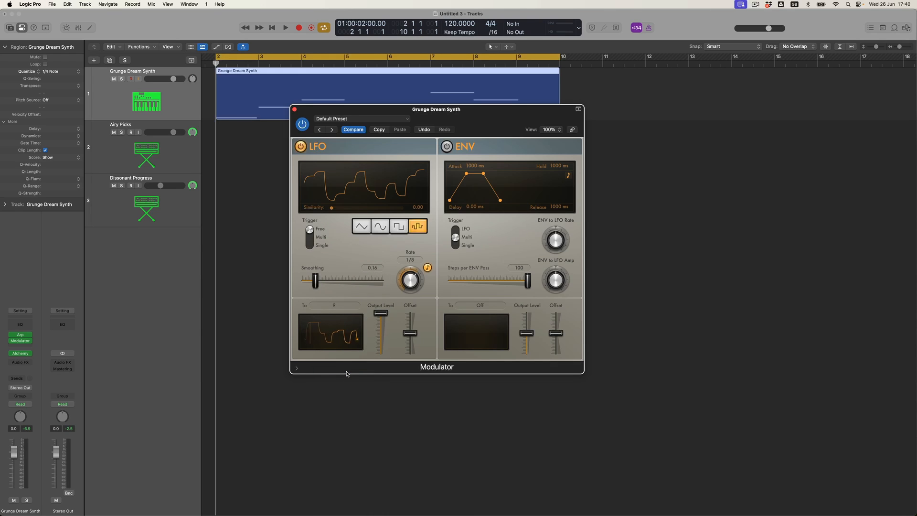
left_click(295, 110)
- In the Airy Picks track's Retro Synth settings, assign MIDI CC 9 as the controller for Filter Cutoff
left_click(176, 158)
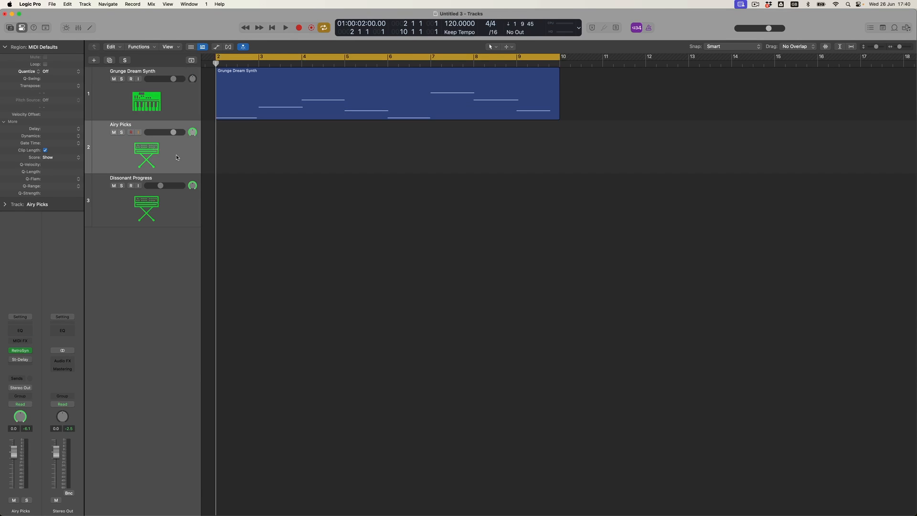
left_click(21, 352)
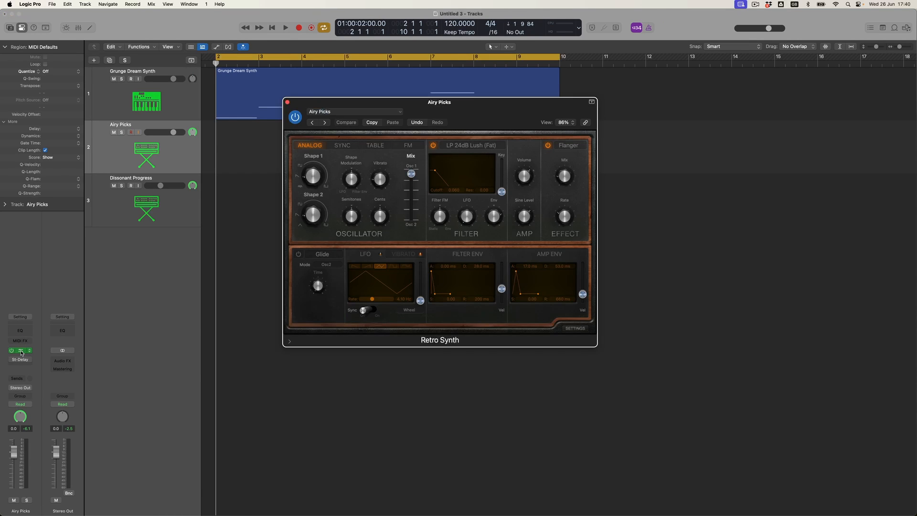
left_click(574, 329)
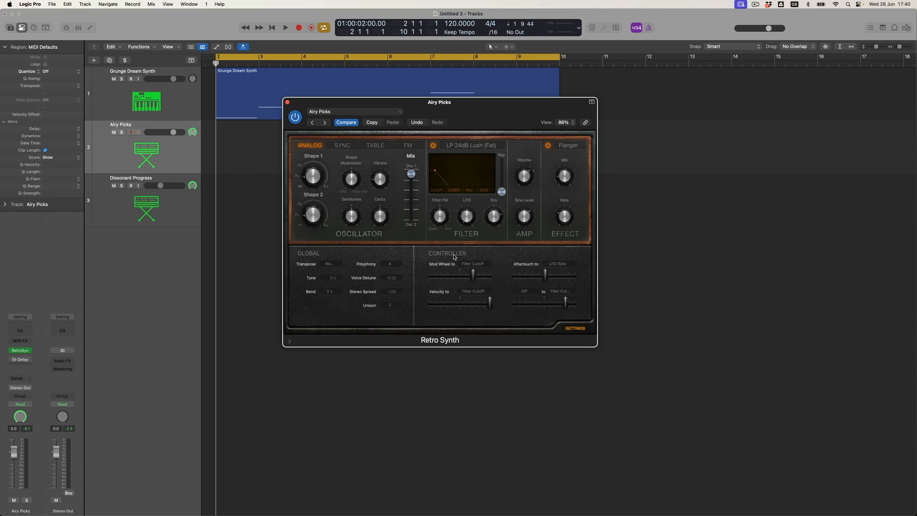
mouse_move(452, 261)
left_click(532, 294)
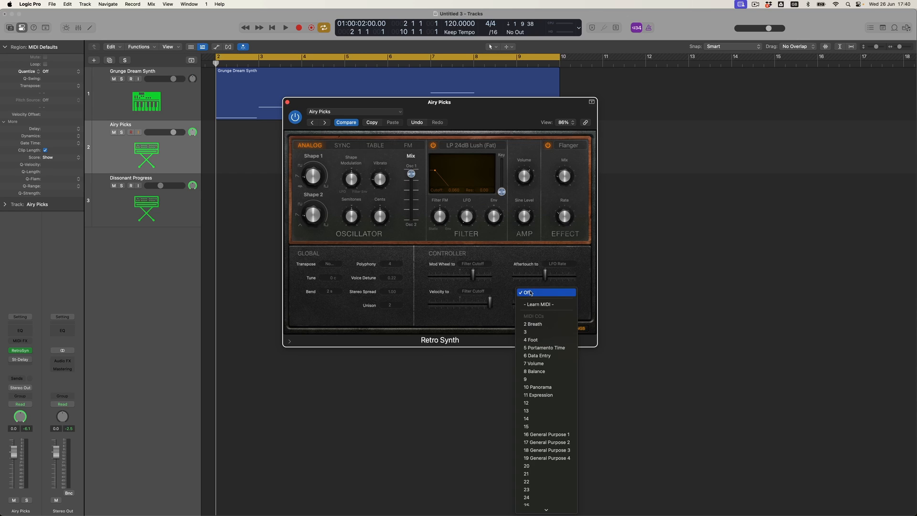
left_click(535, 381)
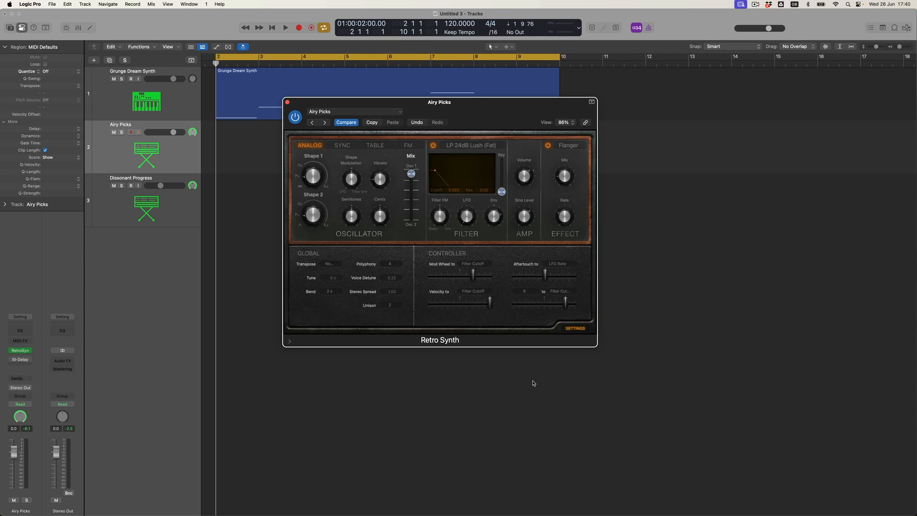
left_click(563, 291)
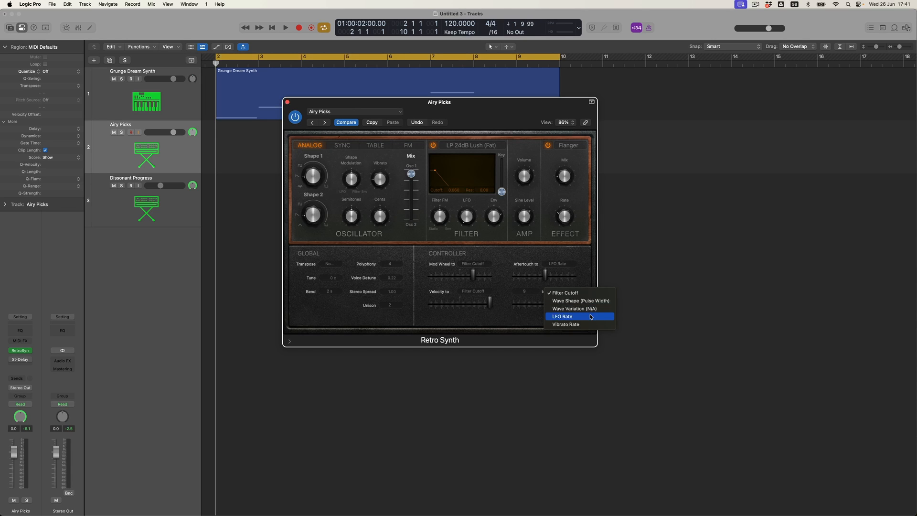
left_click(585, 293)
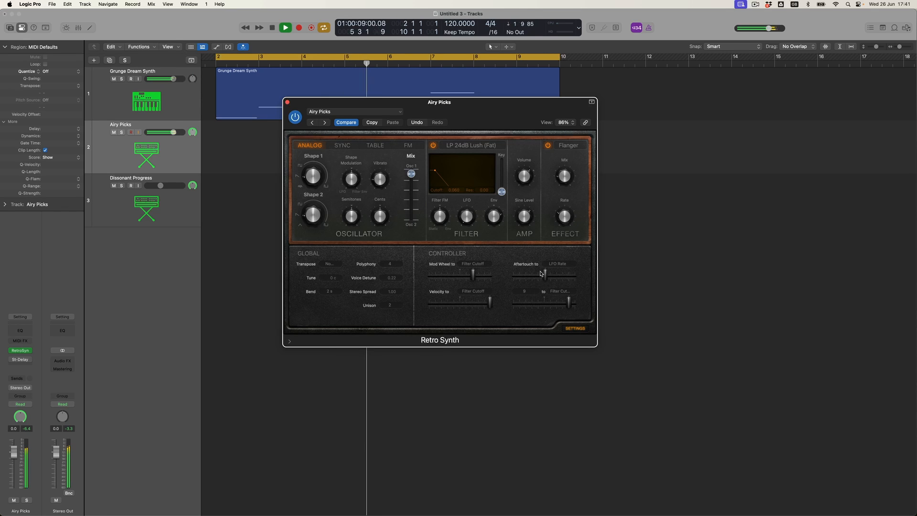
- During playback, adjust the Retro Synth's CC 9 to Filter Cutoff amount to about 0.54 and stop the transport
left_click_drag(569, 304, 555, 305)
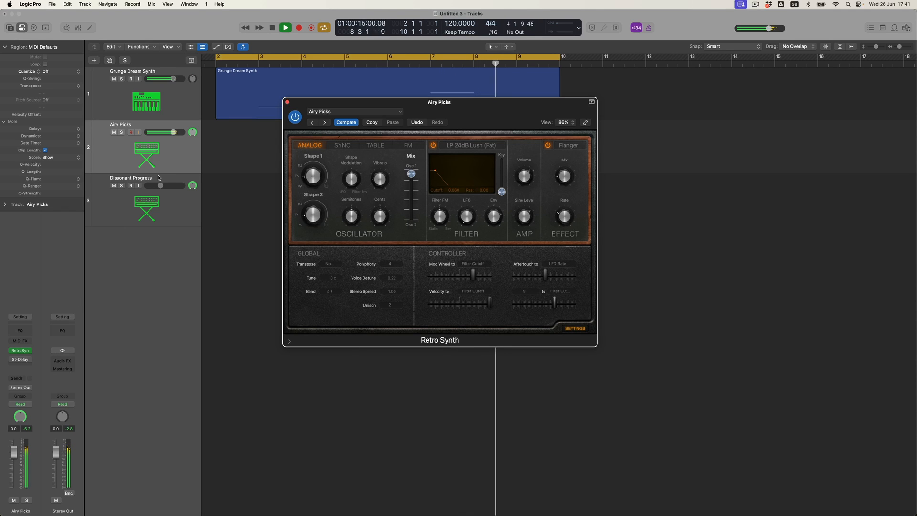
mouse_move(554, 303)
left_click_drag(554, 303, 563, 302)
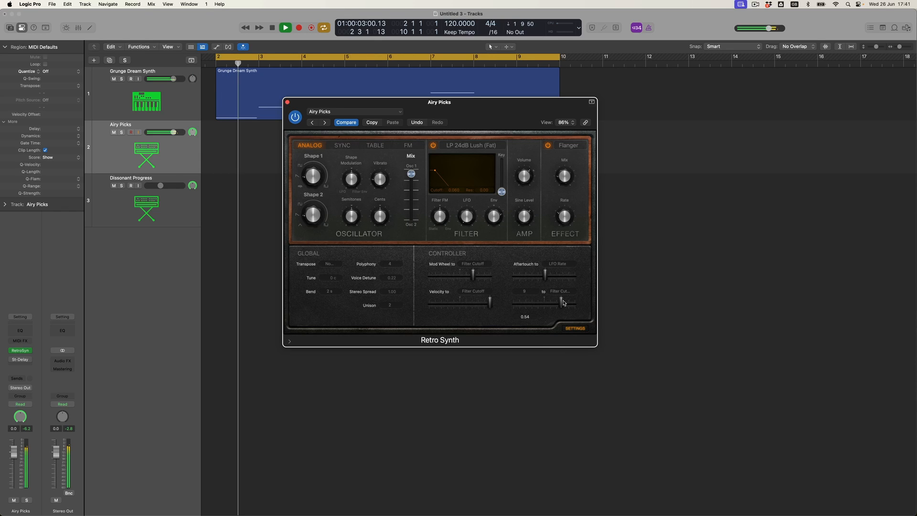
key("space")
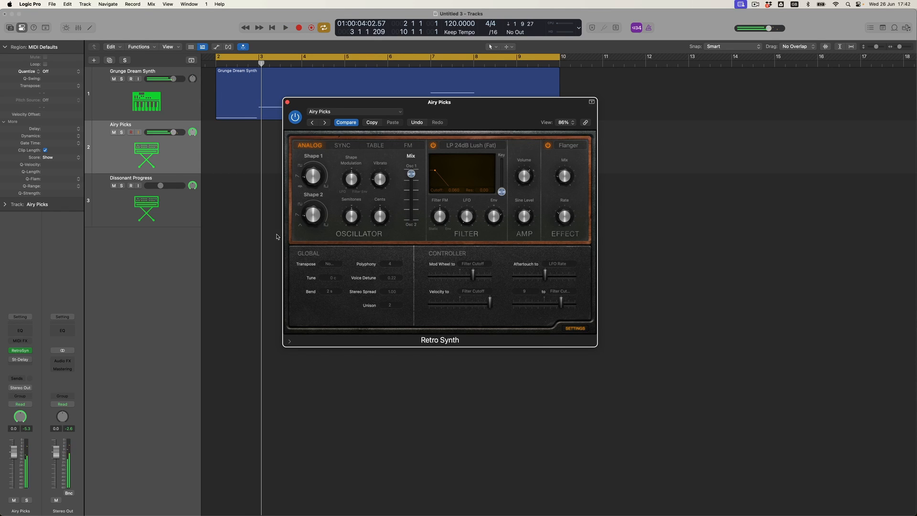
- Open the Grunge Dream Synth track's Modulator and arrange its window side by side with the Airy Picks Retro Synth
left_click(185, 99)
left_click(20, 341)
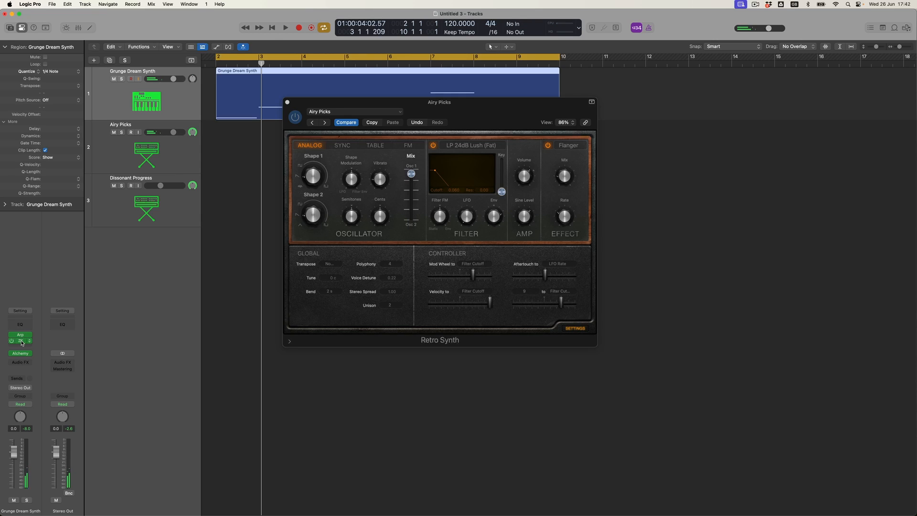
left_click_drag(353, 109, 202, 167)
left_click_drag(364, 104, 514, 171)
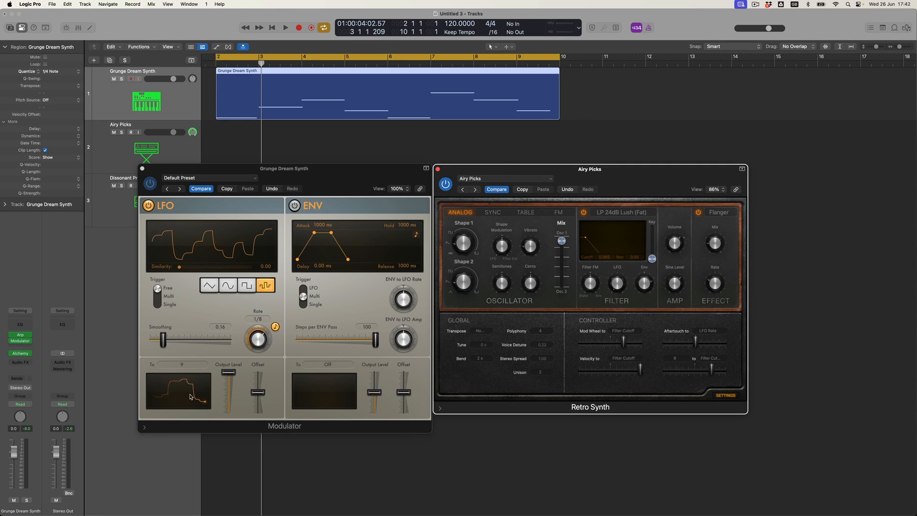
- Play the loop with Airy Picks selected to hear the CC 9 filter modulation, and return the playhead to the start
left_click(177, 157)
key("space")
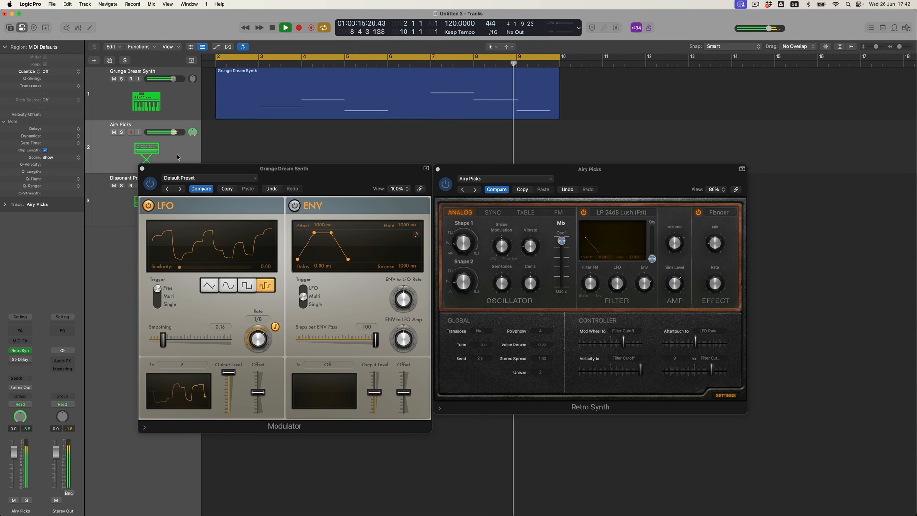
key("space")
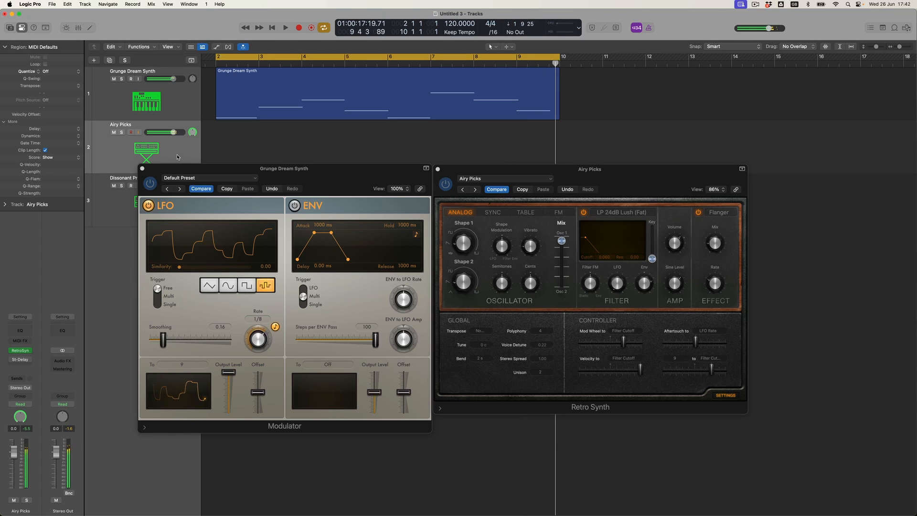
key("Return")
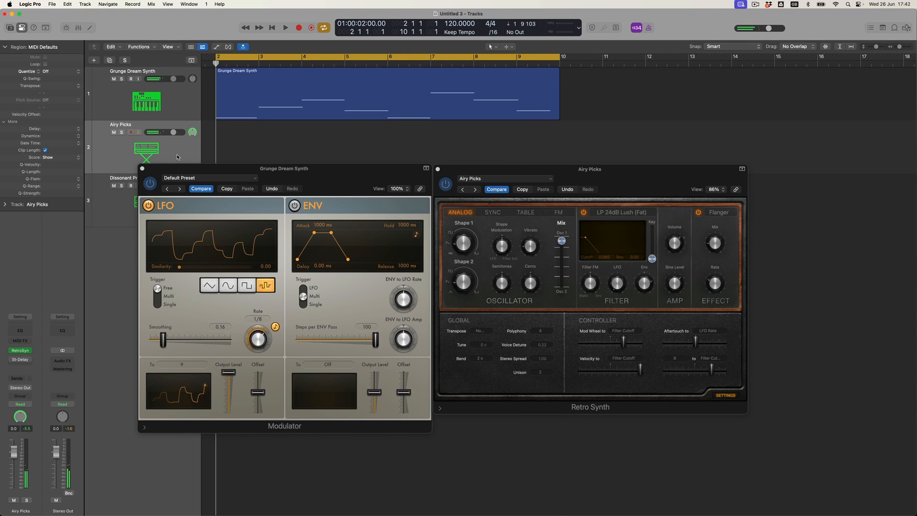
left_click(714, 359)
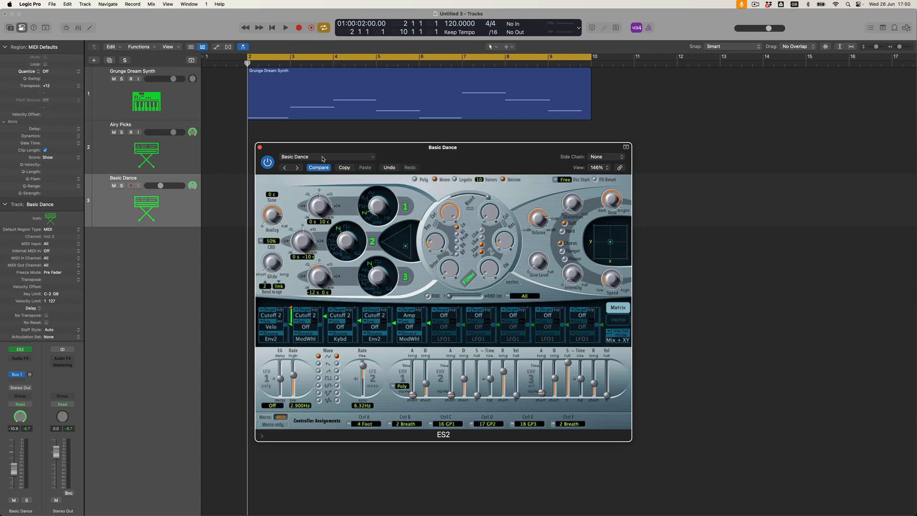
- Choose the Basic Dance preset from 07 Sequence Elements in the third track's ES2
left_click(323, 159)
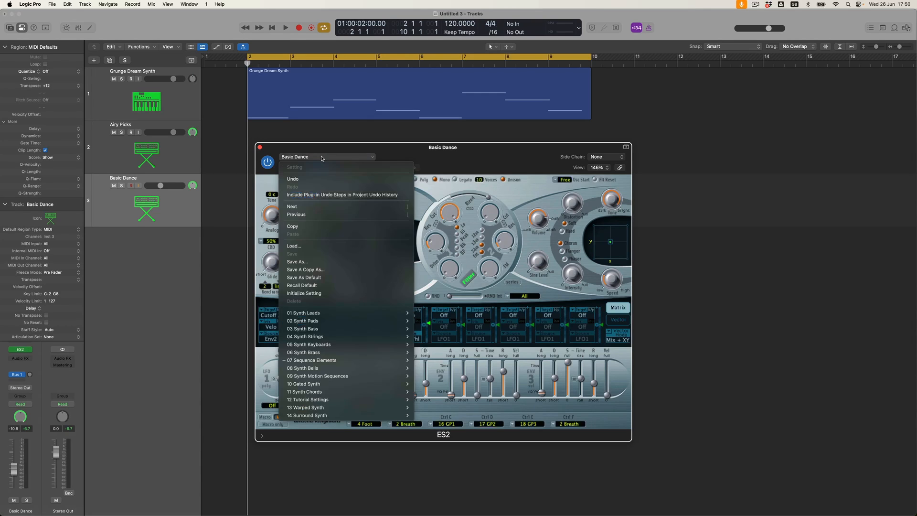
mouse_move(329, 362)
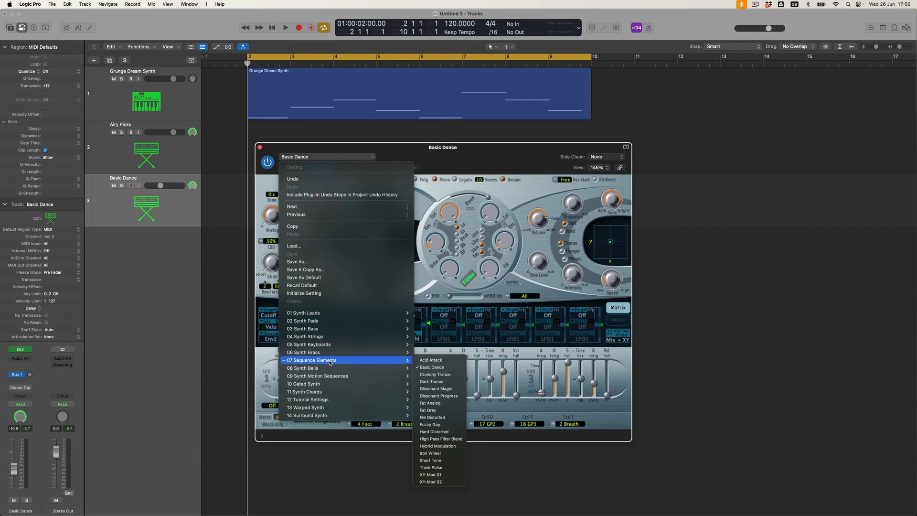
left_click(442, 367)
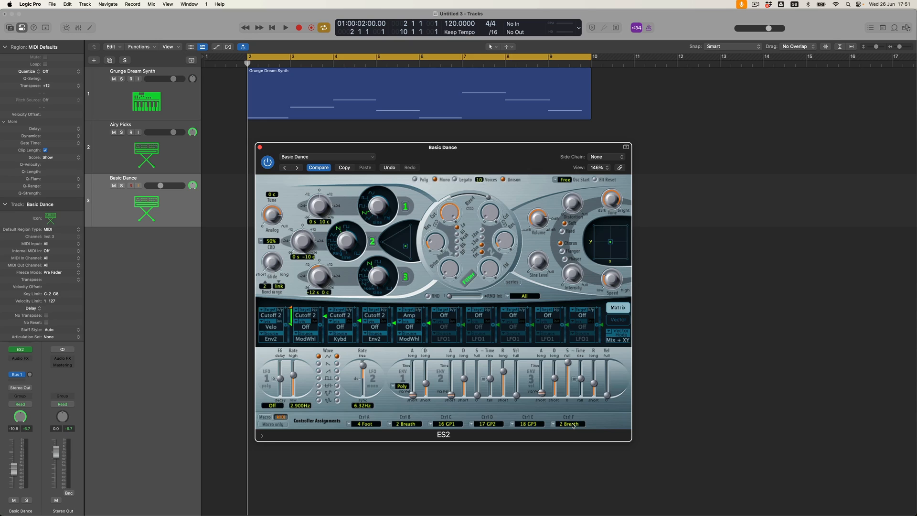
- Assign ES2's Ctrl F to MIDI CC 9 and set the sixth modulation matrix slot to target Pitch123 with Ctrl F as source
left_click(573, 424)
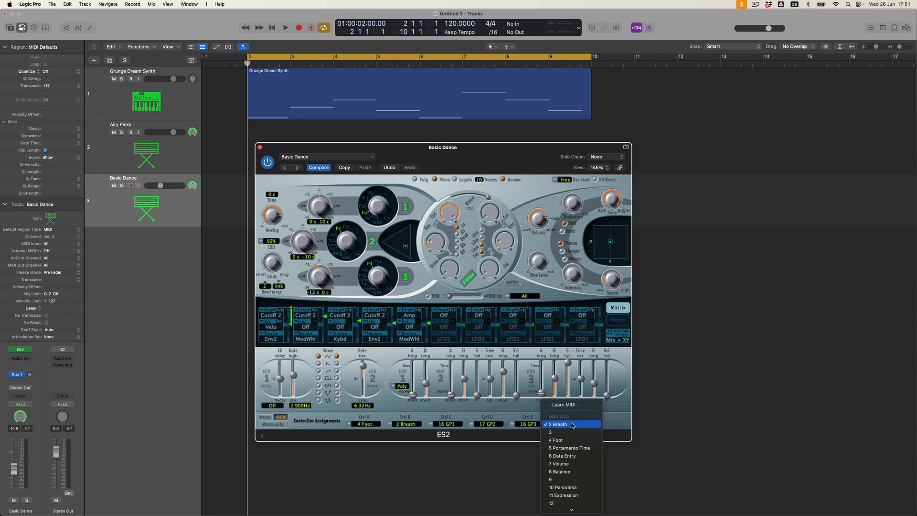
left_click(562, 480)
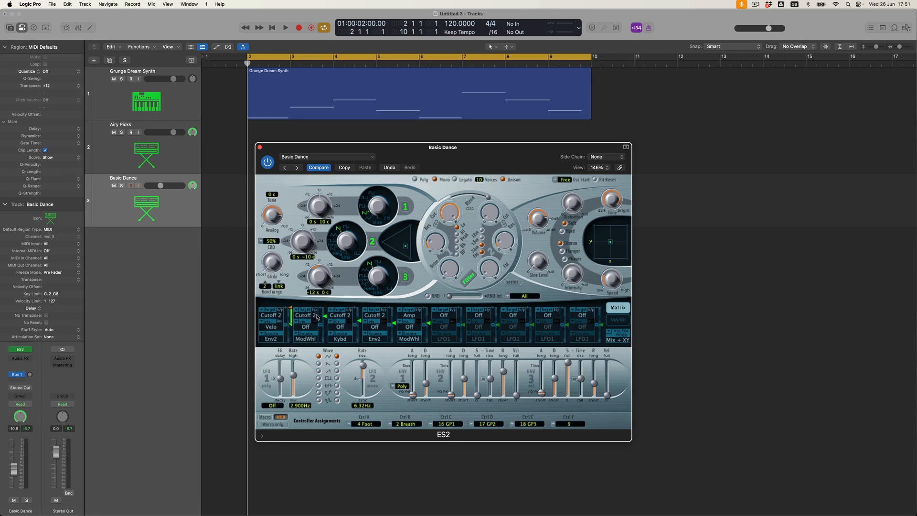
left_click(444, 316)
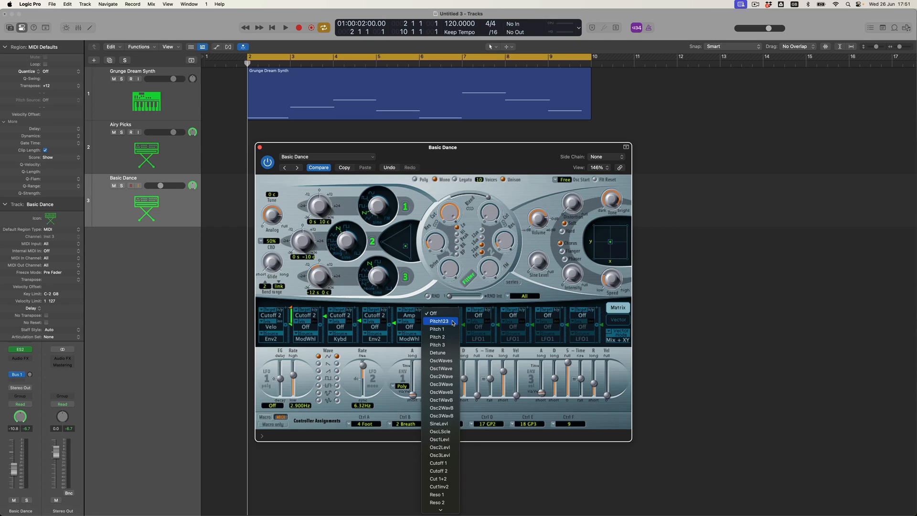
left_click(453, 323)
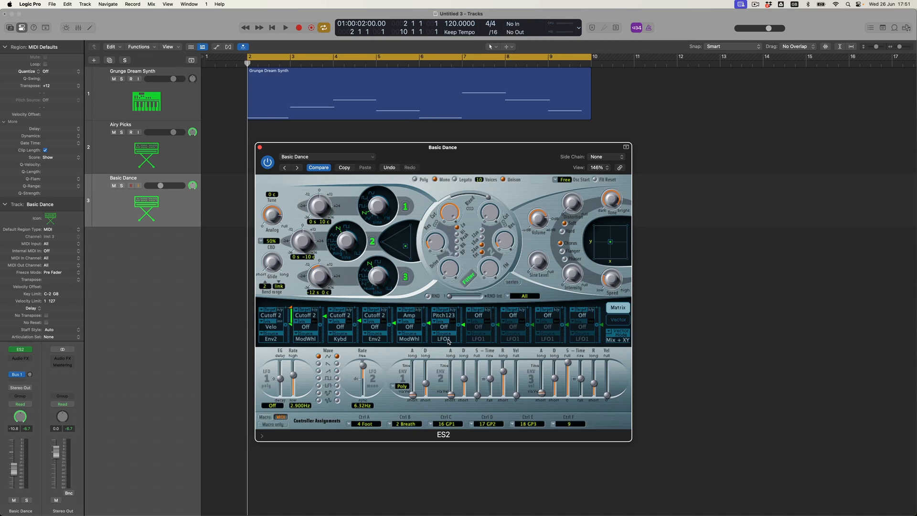
left_click(448, 341)
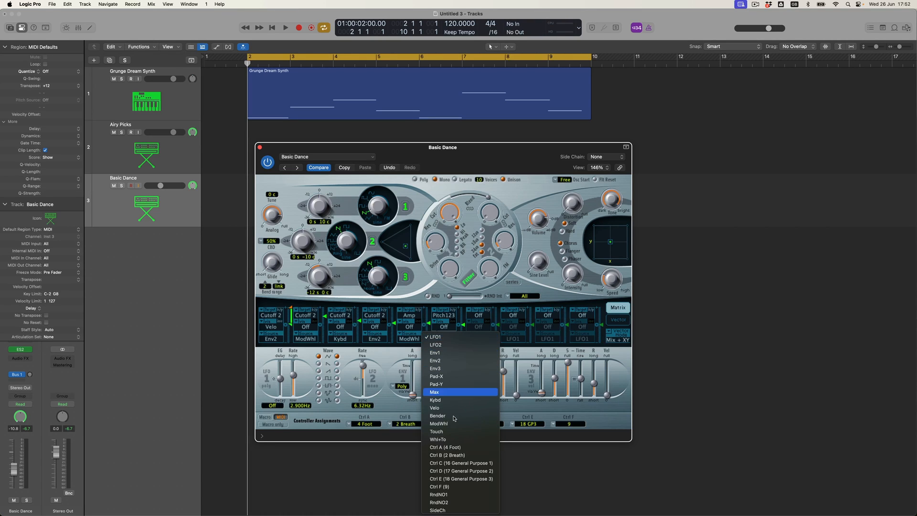
left_click(471, 488)
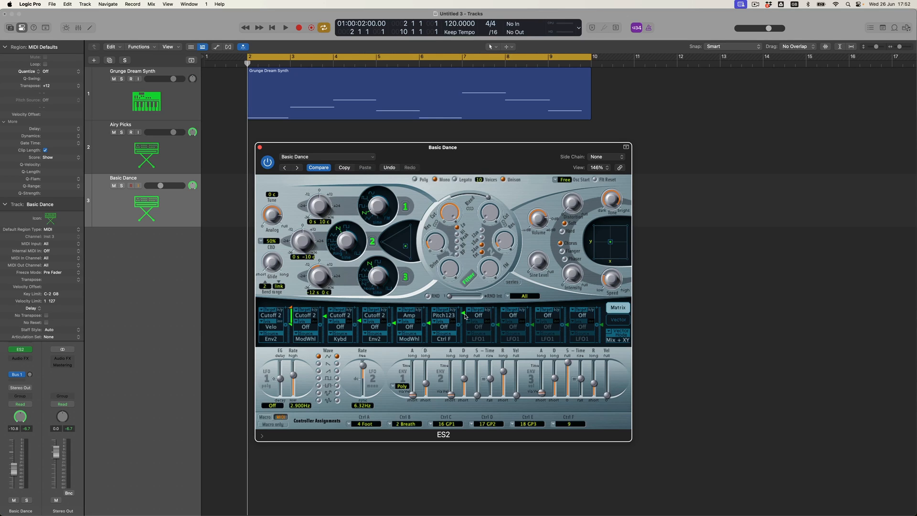
- Mute Airy Picks and set the Basic Dance track's Internal MIDI In to the instrument input of 1 Grunge Dream Synth - Alchemy
left_click(114, 134)
scroll(181, 208, "up", 1)
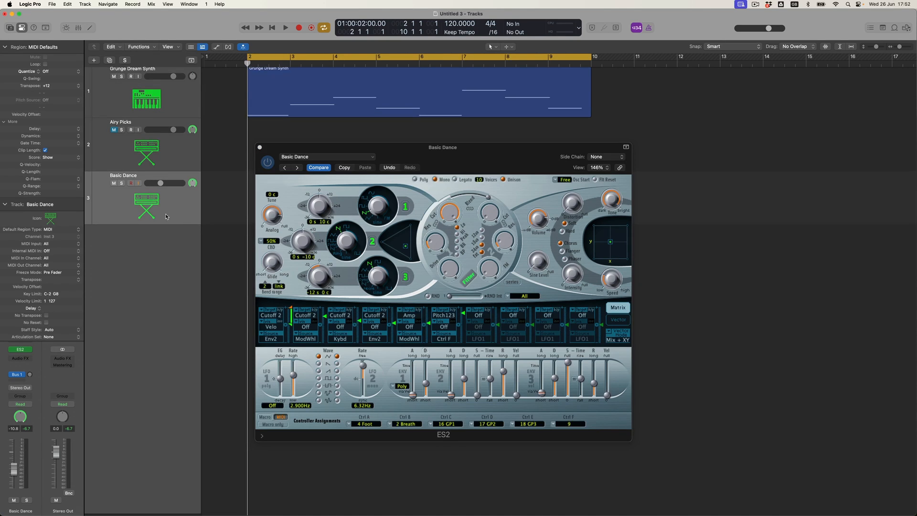
left_click(79, 260)
left_click(79, 259)
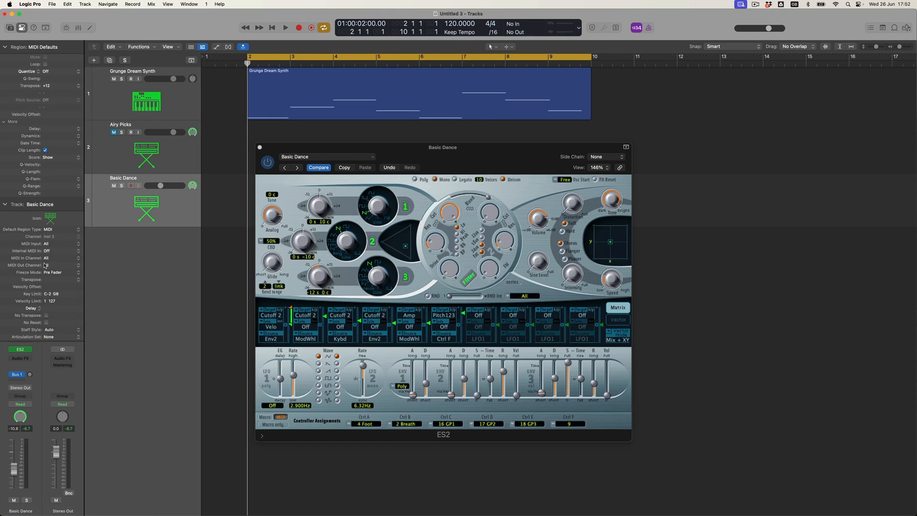
left_click(79, 252)
mouse_move(72, 259)
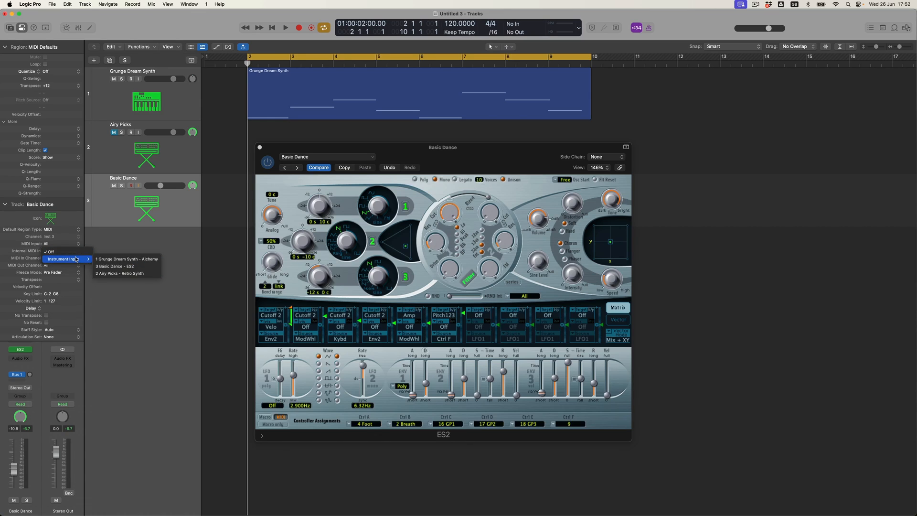
left_click(114, 259)
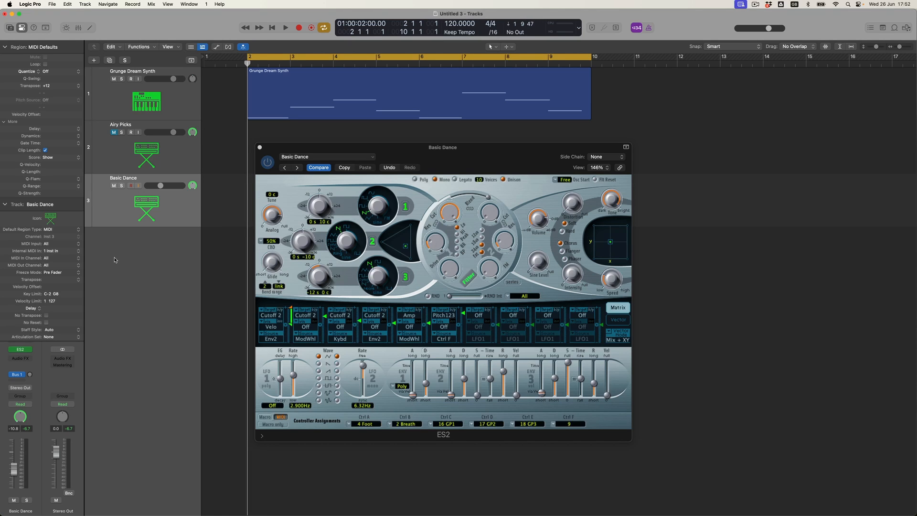
- Audition the loop, setting the Basic Dance track's volume to -2.5 dB and the Grunge Dream Synth's volume to -∞ dB
key("space")
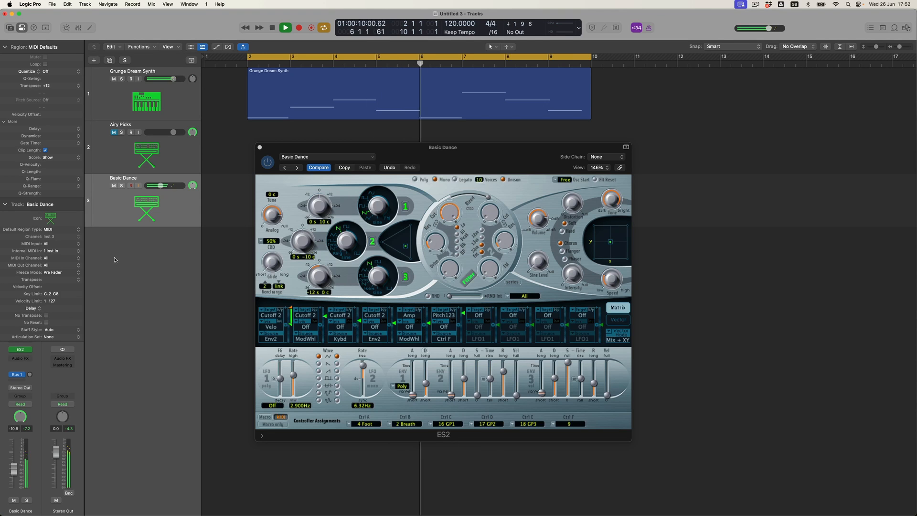
key("space")
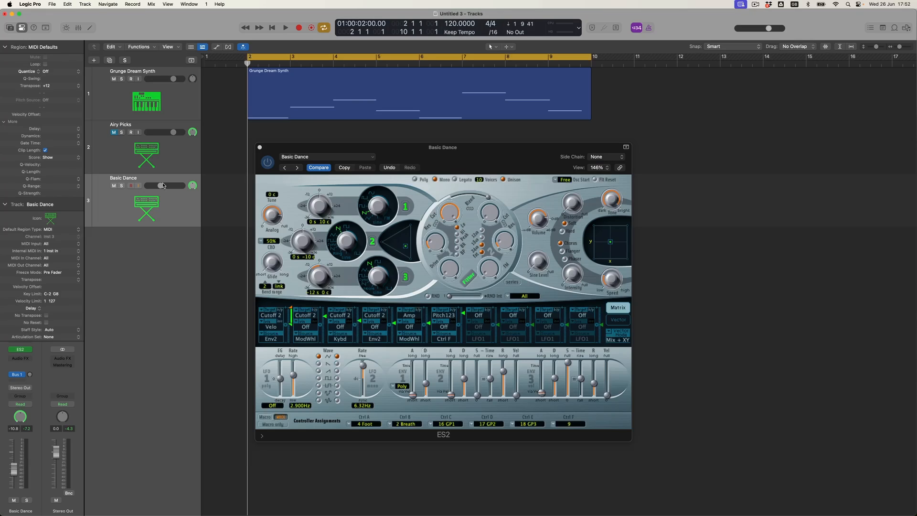
left_click_drag(161, 185, 169, 185)
left_click_drag(173, 79, 163, 79)
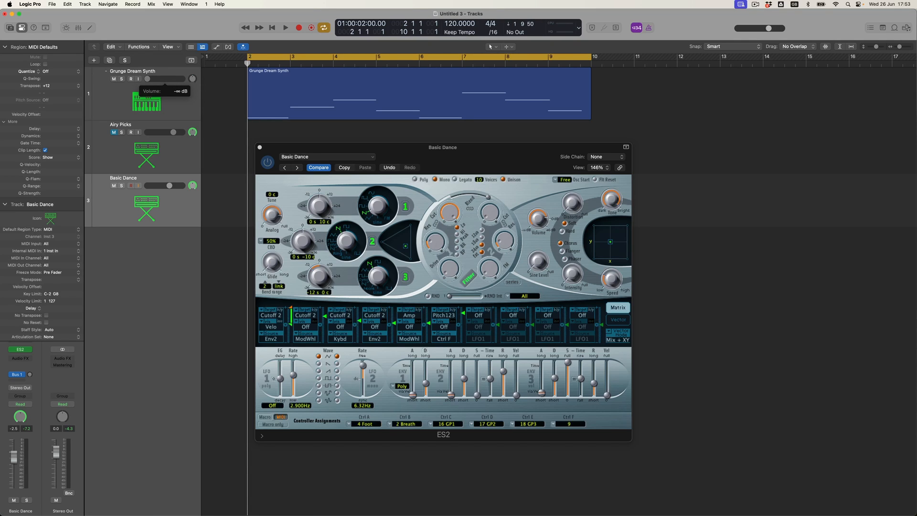
left_click_drag(147, 79, 148, 79)
key("space")
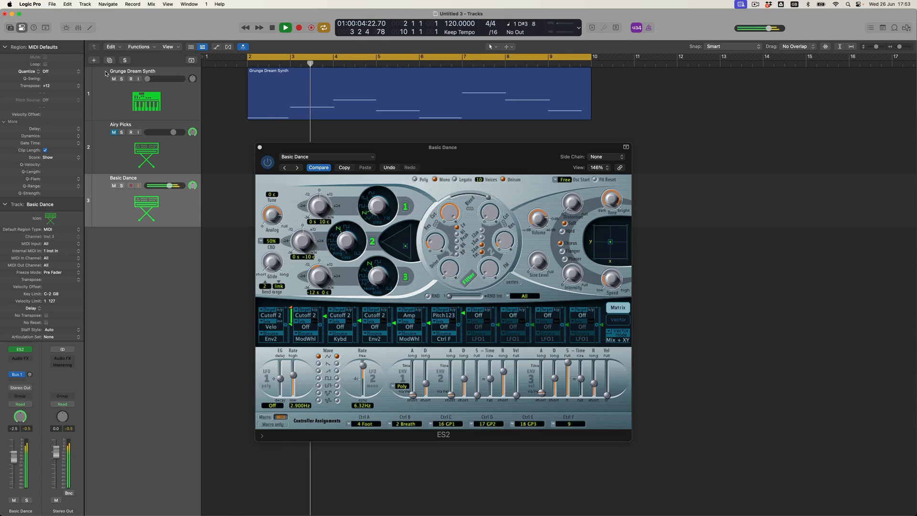
- Open the Grunge Dream Synth's Modulator and arrange it beside Basic Dance's ES2 so both plug-ins can be viewed together
left_click_drag(301, 150, 466, 158)
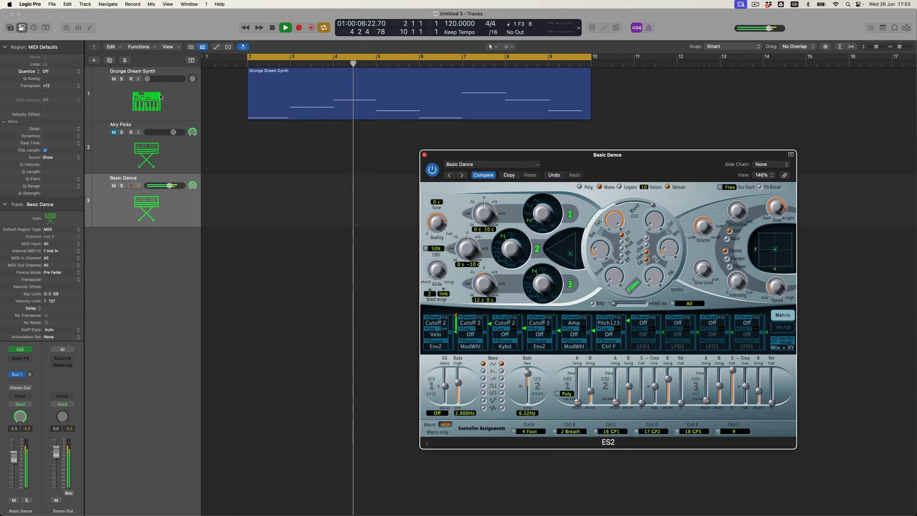
left_click(140, 96)
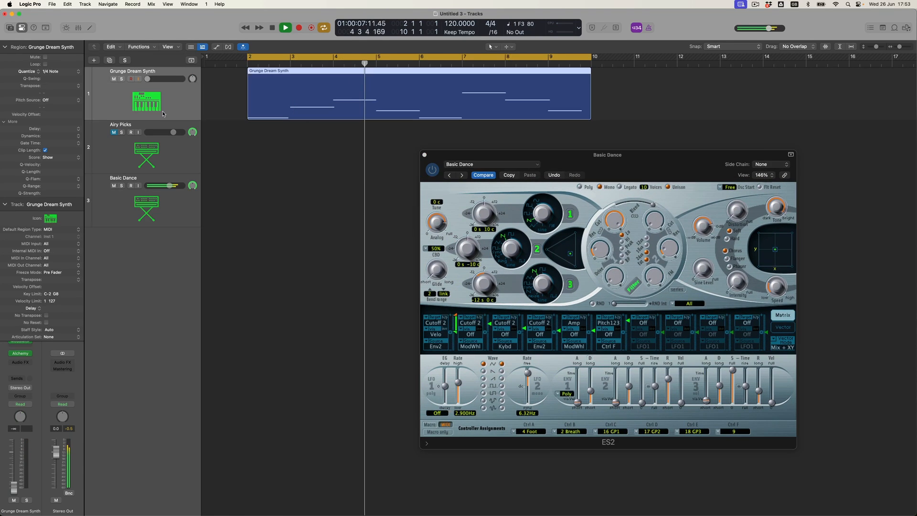
left_click(21, 342)
left_click_drag(215, 168, 222, 221)
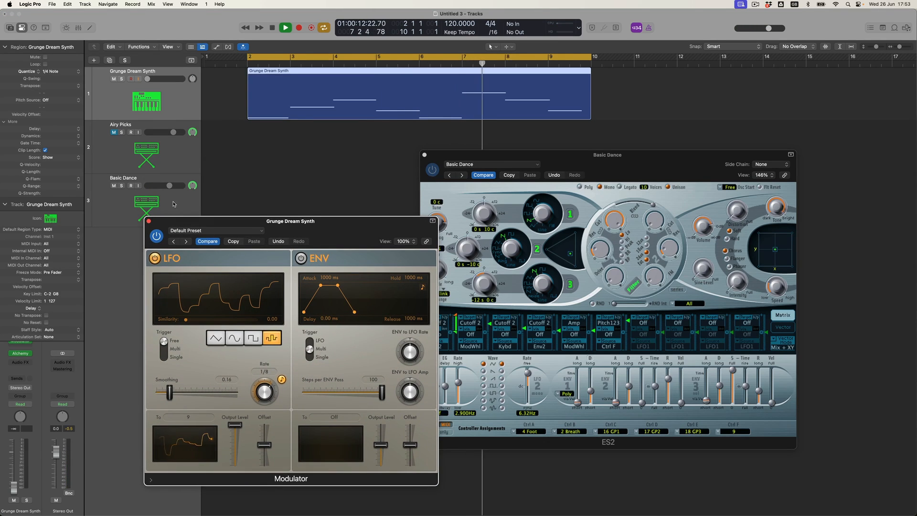
left_click(174, 204)
left_click_drag(267, 221, 228, 214)
left_click_drag(437, 155, 416, 191)
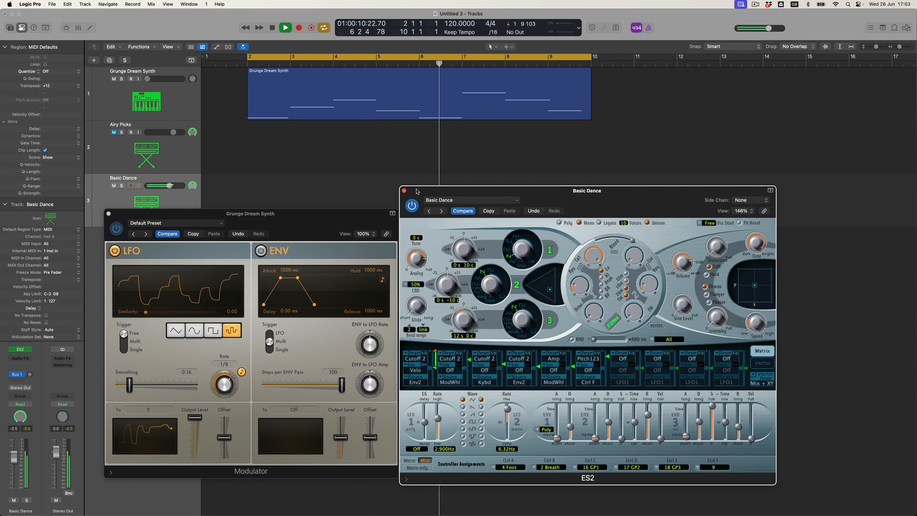
- Change ES2's sixth modulation matrix target to Detune, reducing its modulation amount to about 0.20 while the song plays
key("space")
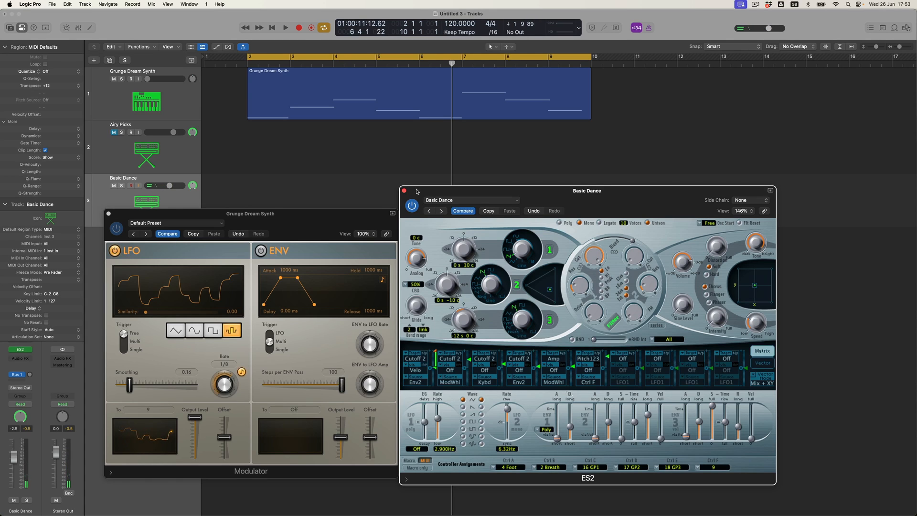
left_click(590, 358)
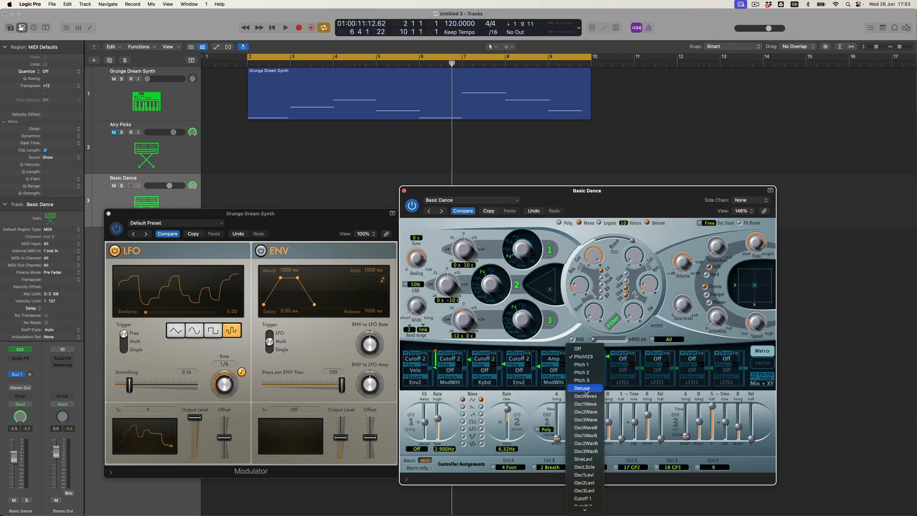
left_click(587, 388)
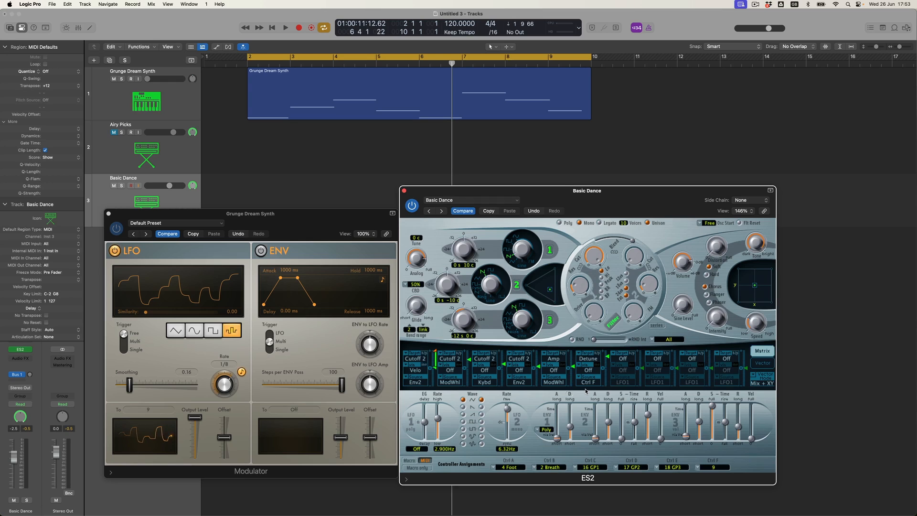
key("space")
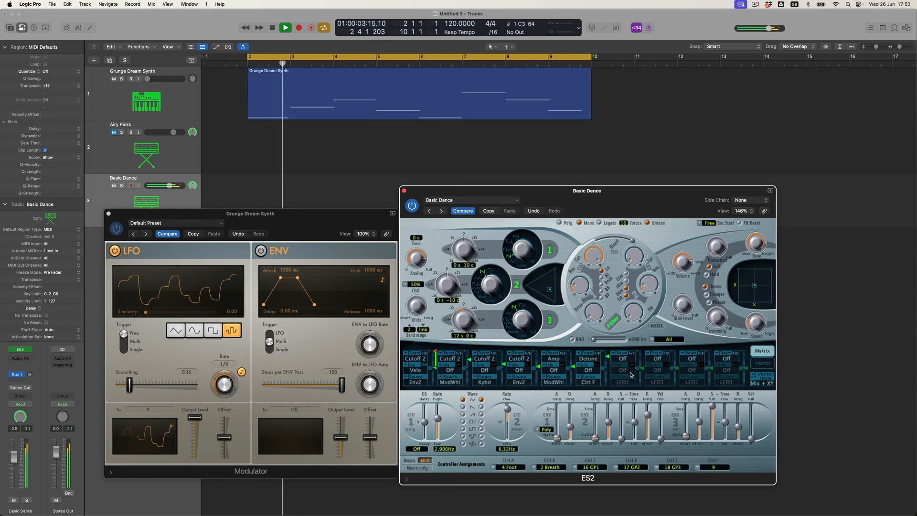
left_click_drag(608, 359, 610, 373)
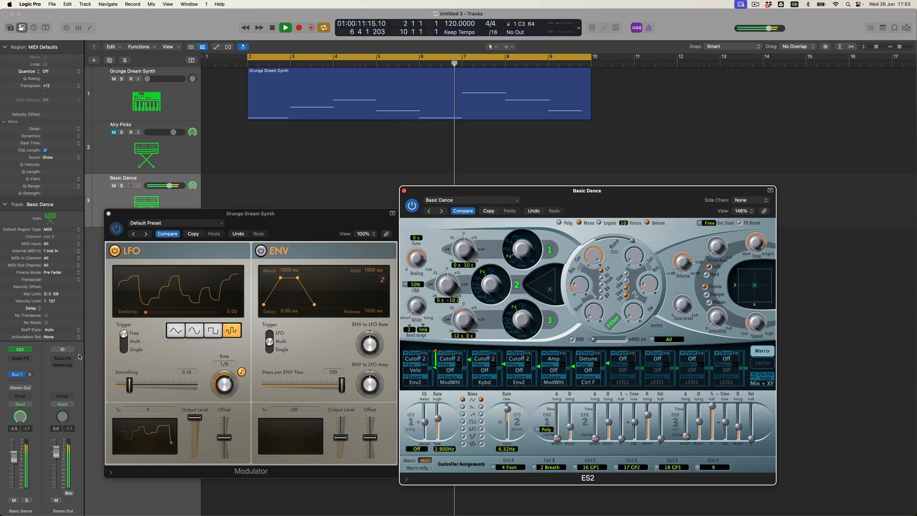
- Insert a stereo Stereo Delay on Aux 1, the return channel for Basic Dance's Bus 1 send
left_click(30, 372)
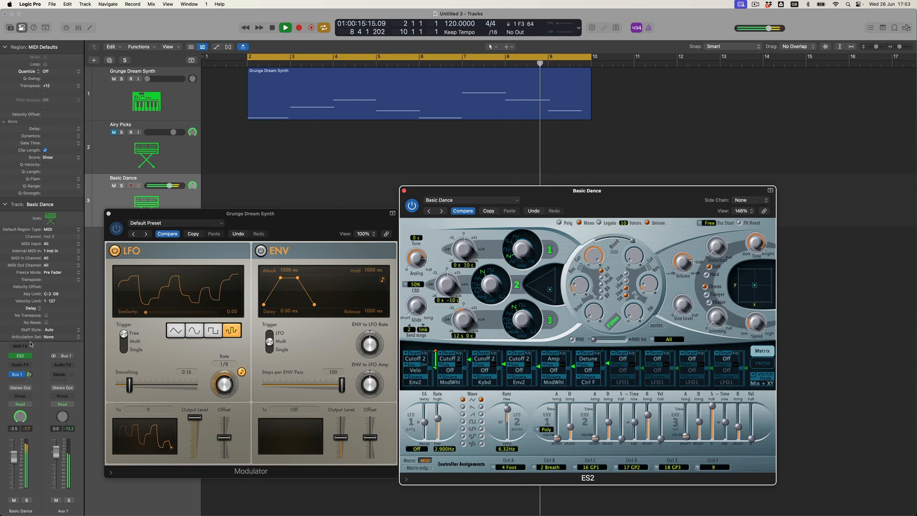
left_click(62, 365)
mouse_move(75, 366)
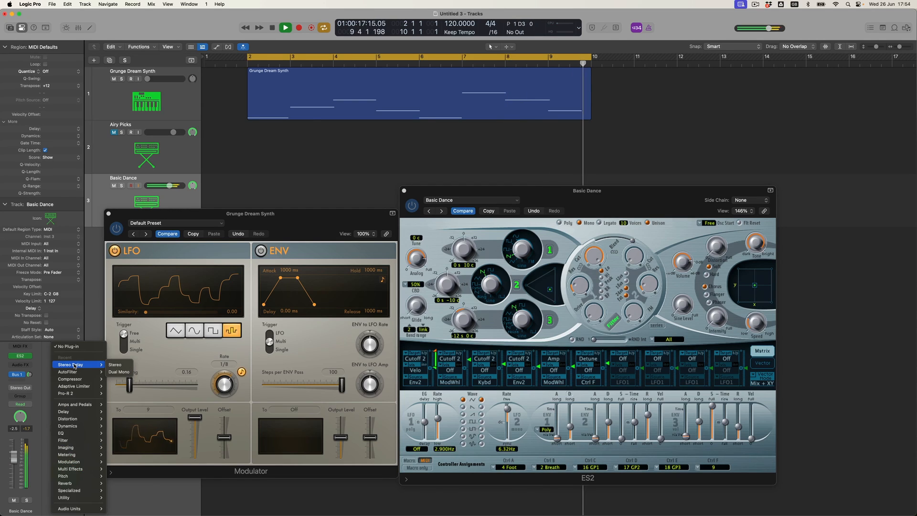
left_click(115, 365)
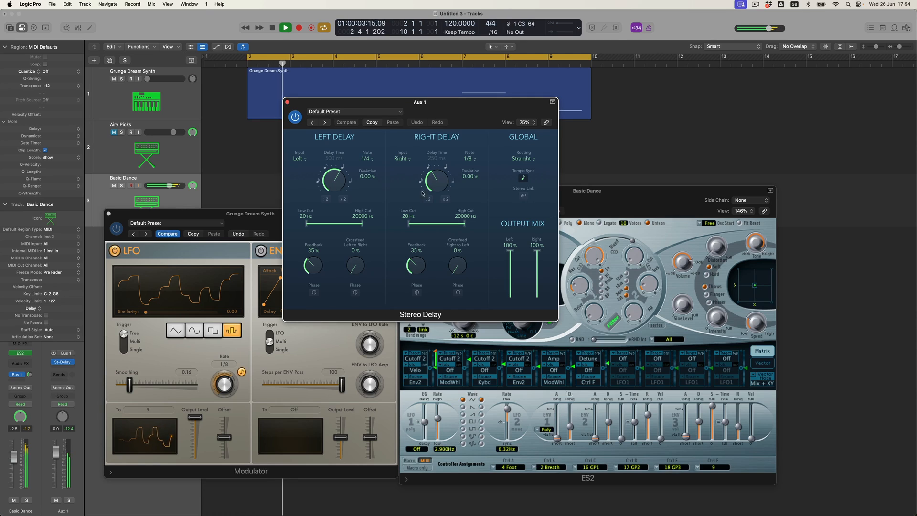
- Set the Stereo Delay's left note value to 1/8 and its right note value to 1/8 dotted
left_click(373, 160)
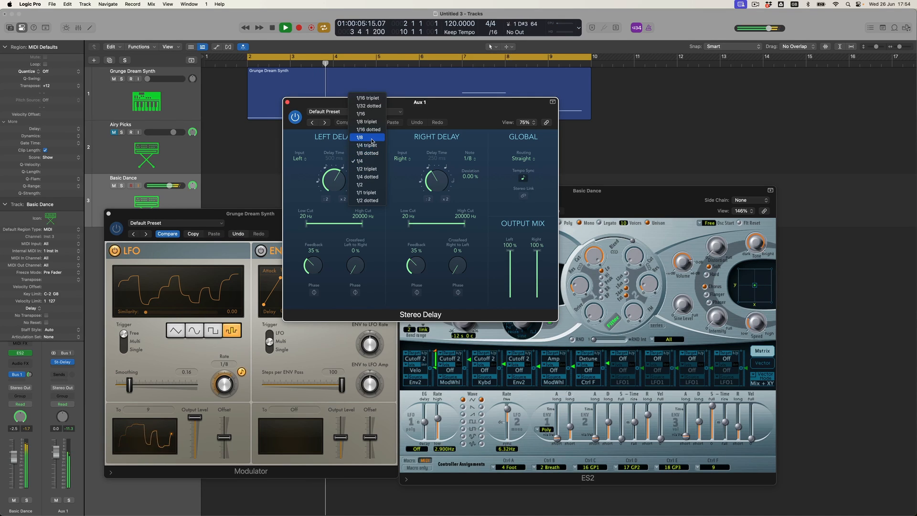
left_click(480, 170)
left_click(469, 159)
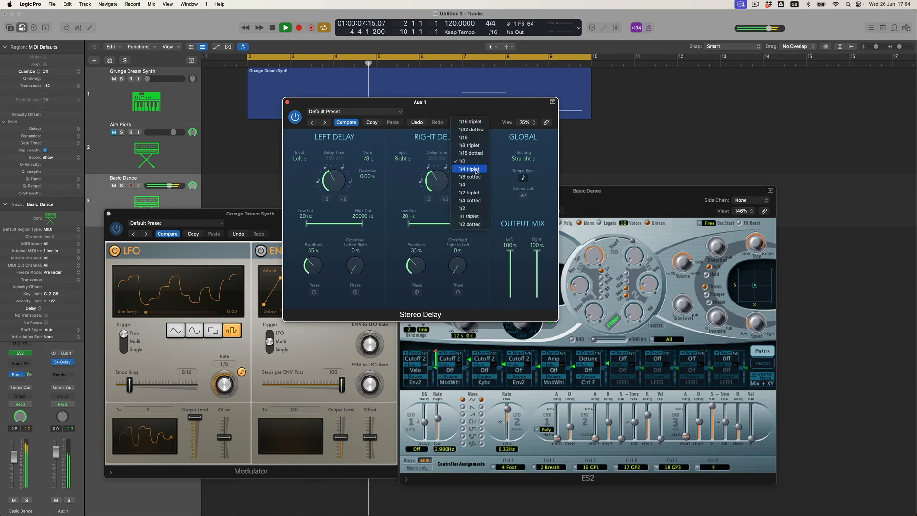
left_click(476, 178)
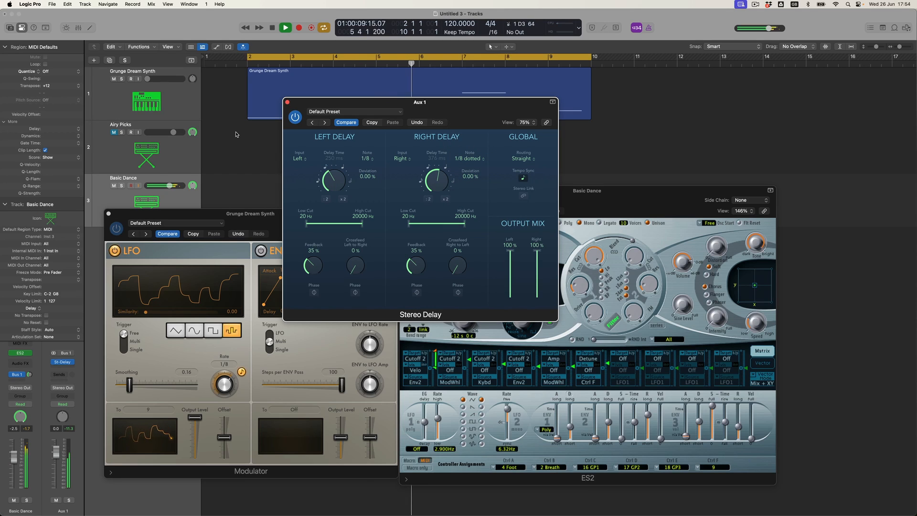
- Unmute the Airy Picks track and close the Stereo Delay, Modulator and ES2 windows
left_click(115, 133)
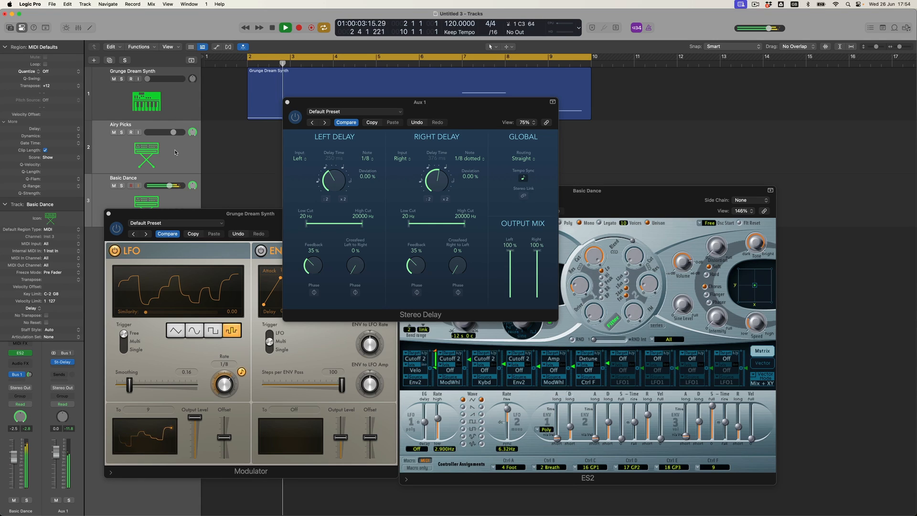
left_click(287, 101)
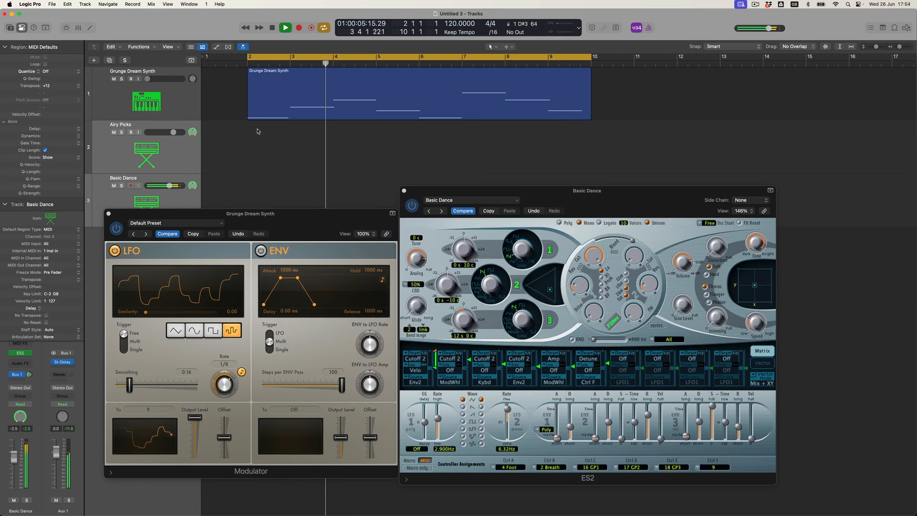
key("super+w")
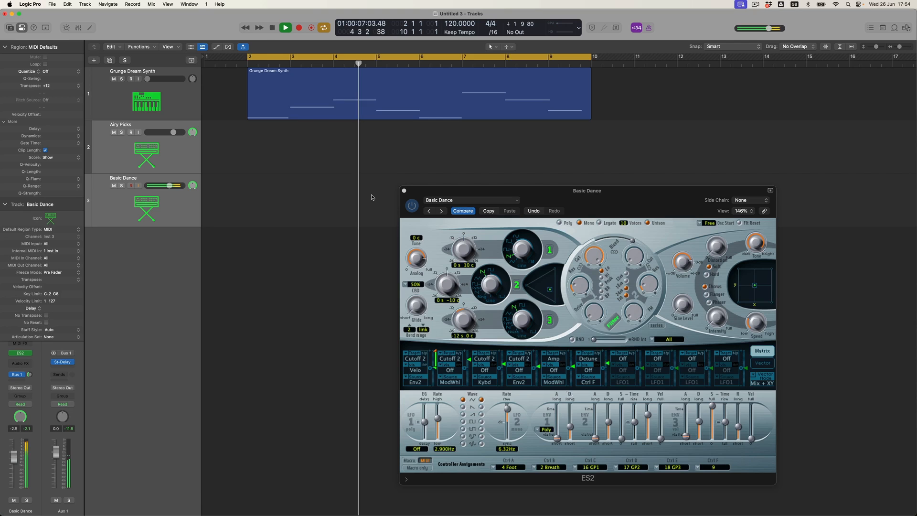
left_click(404, 191)
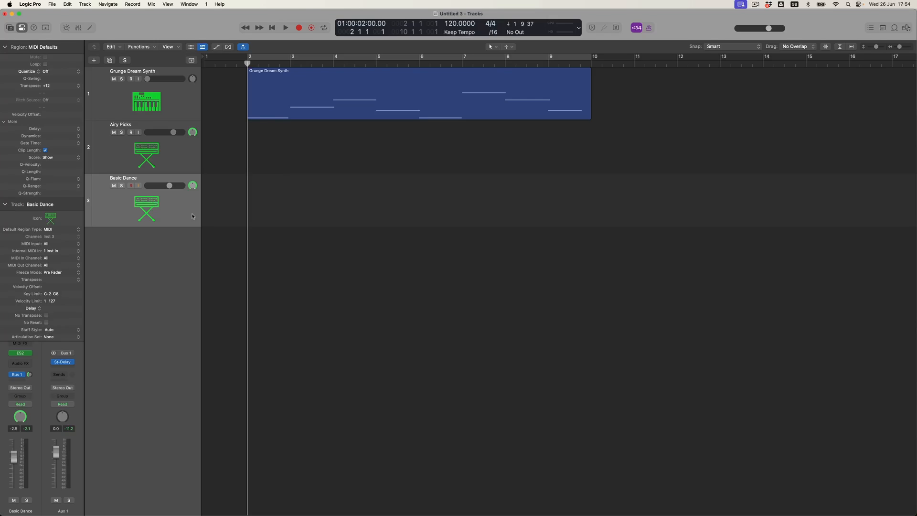
- Record the routed arpeggio and CC 9 data as MIDI regions on the Basic Dance and Airy Picks tracks
key("r")
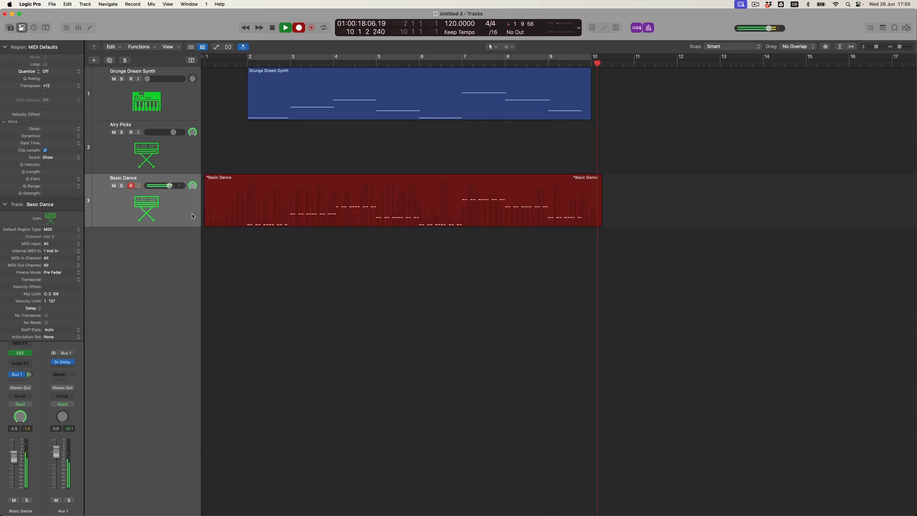
key("space")
key("Return")
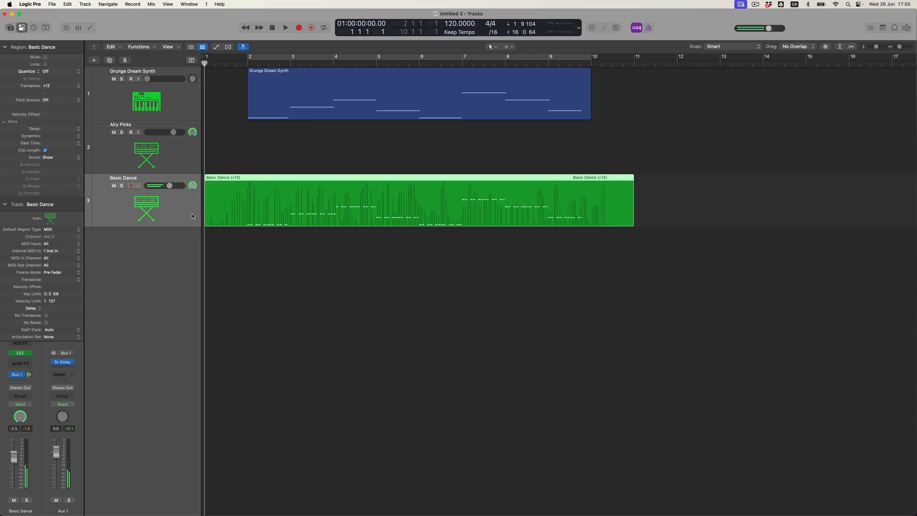
left_click(176, 158)
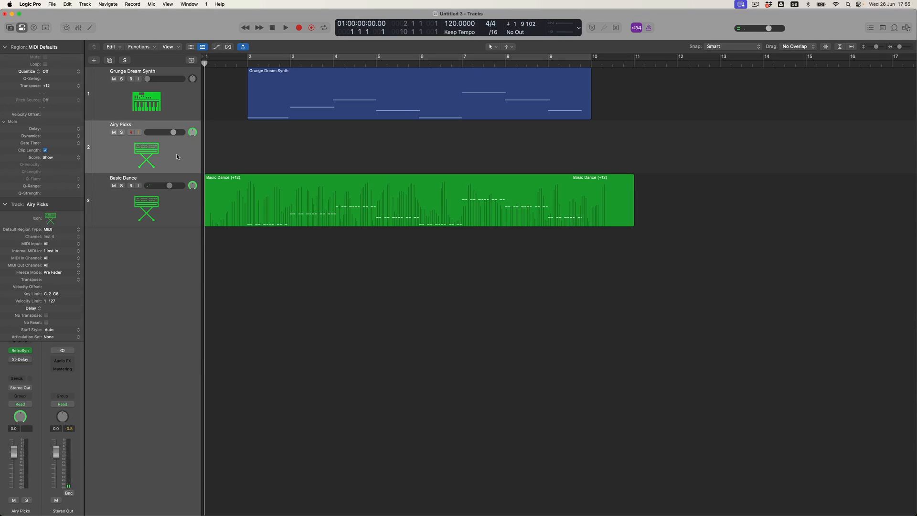
key("r")
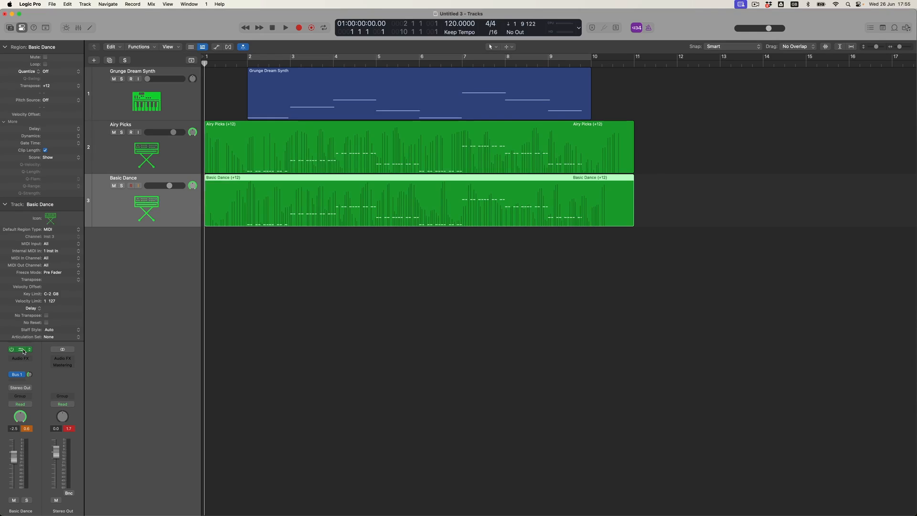
- Check the Detune modulation amount in Basic Dance's ES2, then close the plug-in and deselect the recorded region
left_click(23, 352)
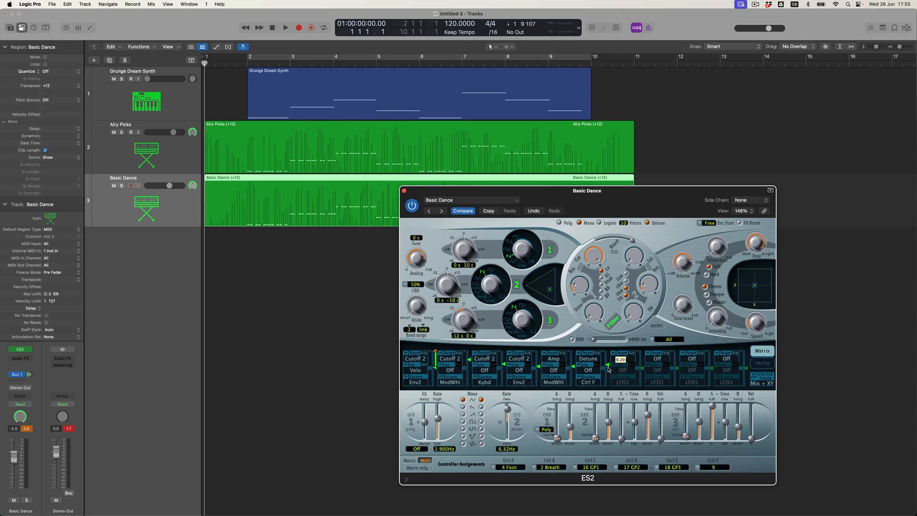
left_click(405, 192)
left_click(351, 236)
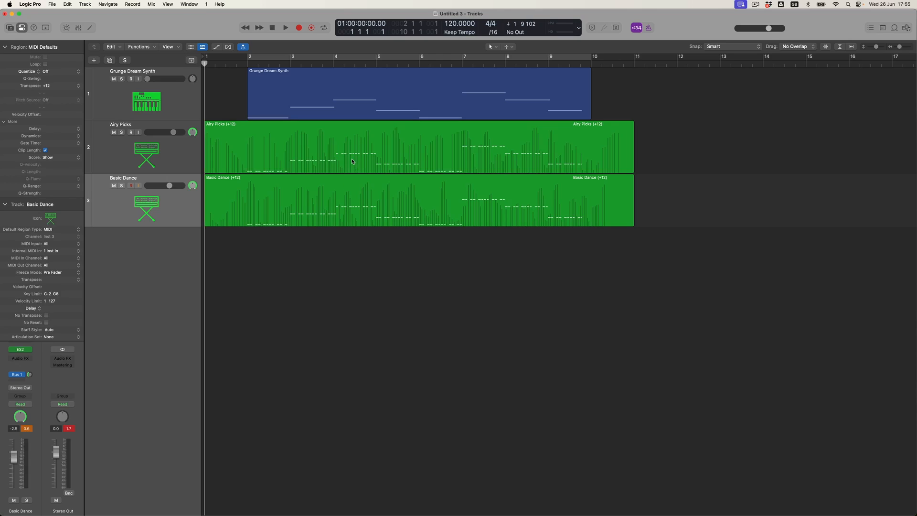
- Open the Airy Picks region in an enlarged Piano Roll and display its channel 1 Ctrl 9 data in the automation lane
left_click(352, 161)
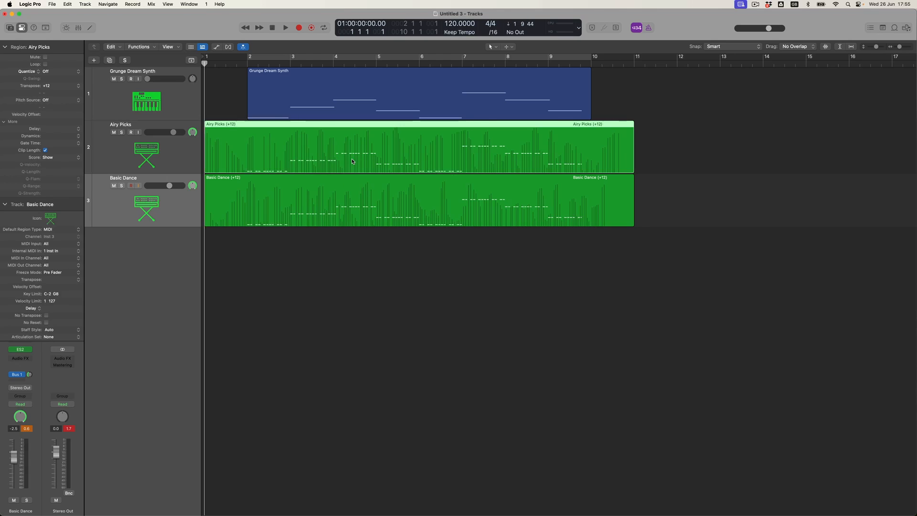
double_click(338, 124)
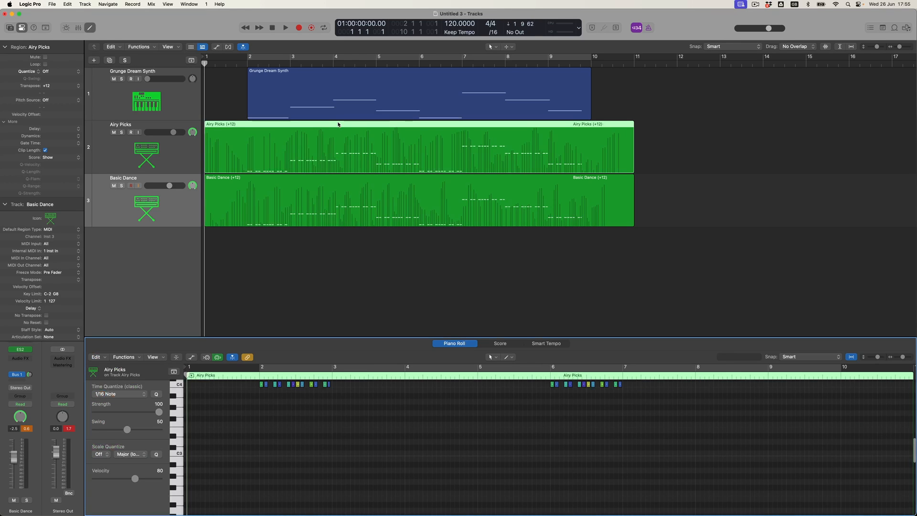
left_click_drag(330, 335, 330, 165)
left_click(192, 183)
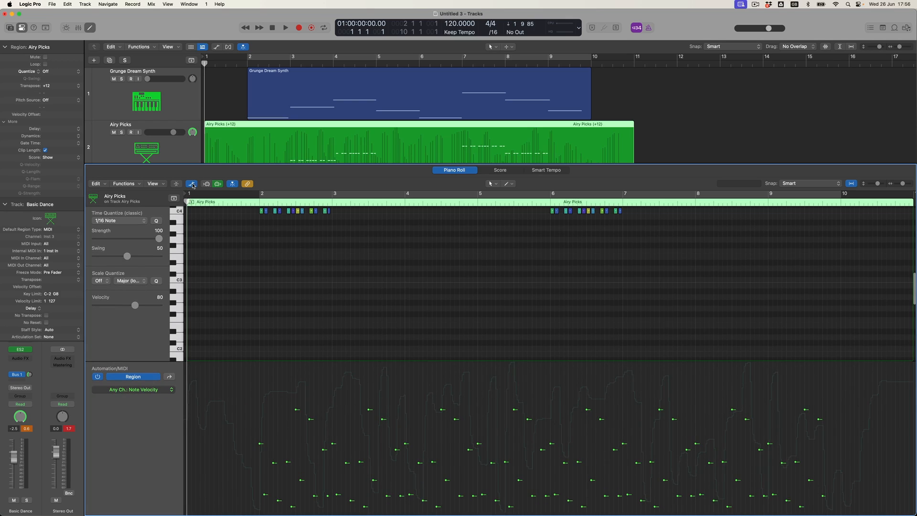
left_click(171, 390)
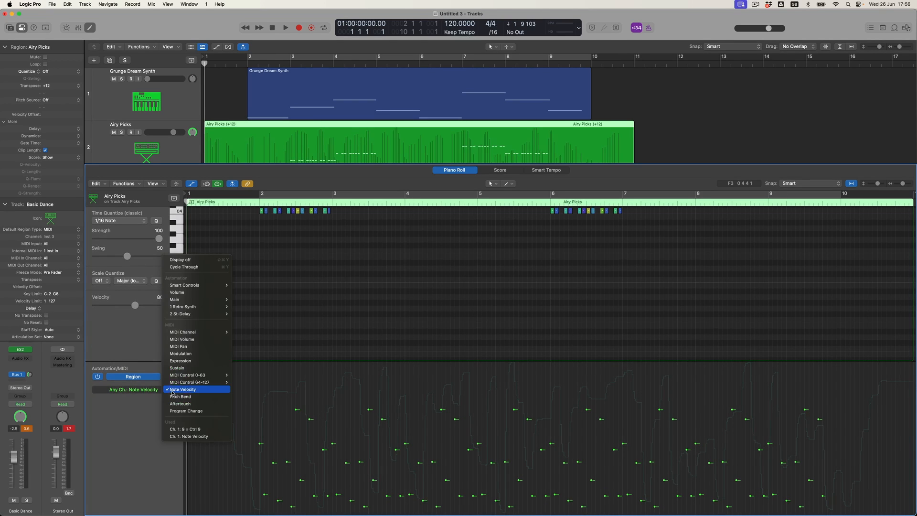
left_click(209, 430)
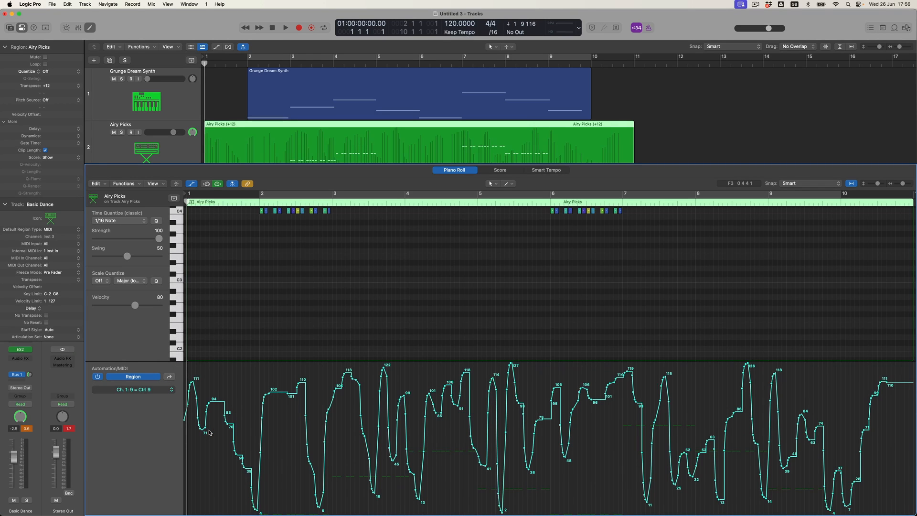